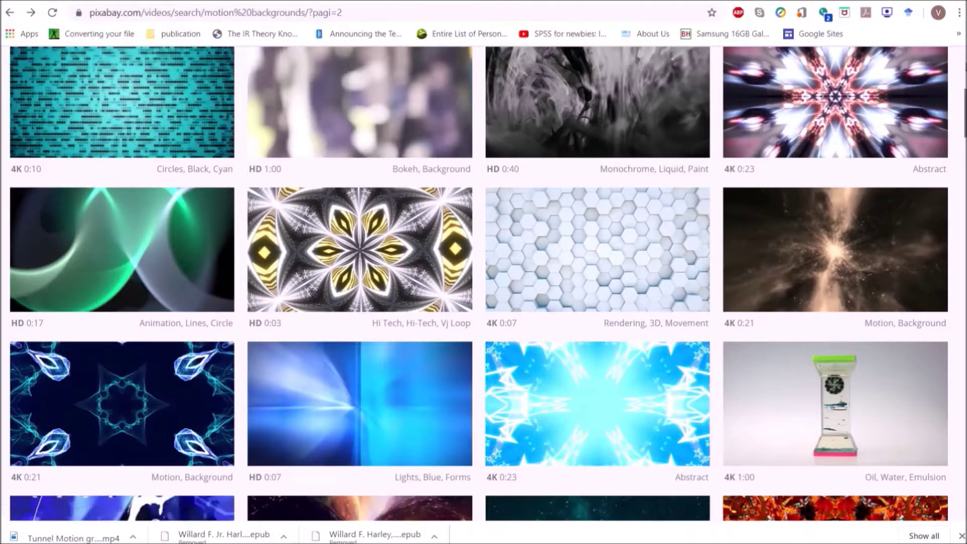
Step: Scroll back up through the Pixabay 'motion backgrounds' video results
{"action": "scroll", "coordinate": [269, 68], "scroll_direction": "up", "scroll_amount": 5}
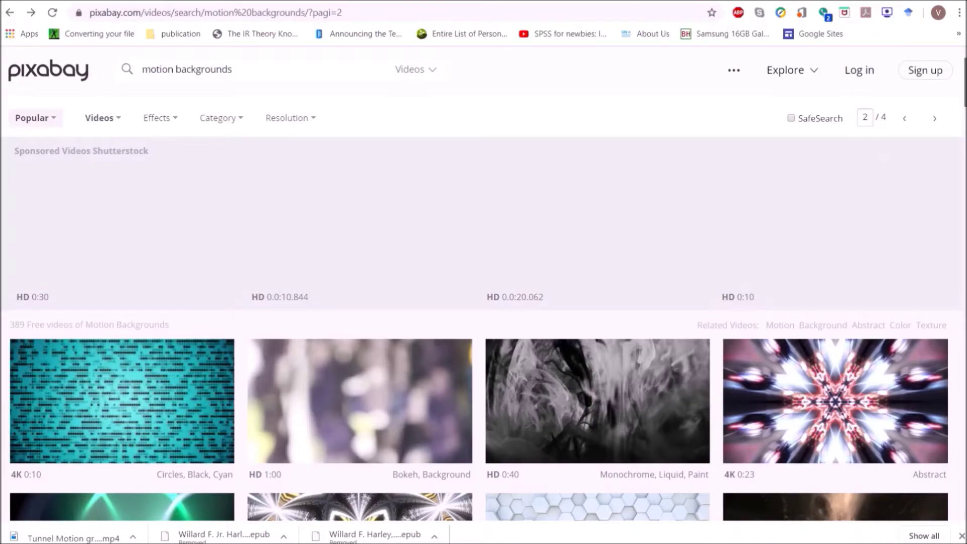
Step: Download the pink-particle 'Tunnel, Star, Lights' clip from Pixabay as a 1280×720 MP4
{"action": "left_click_drag", "start_coordinate": [964, 80], "coordinate": [964, 484]}
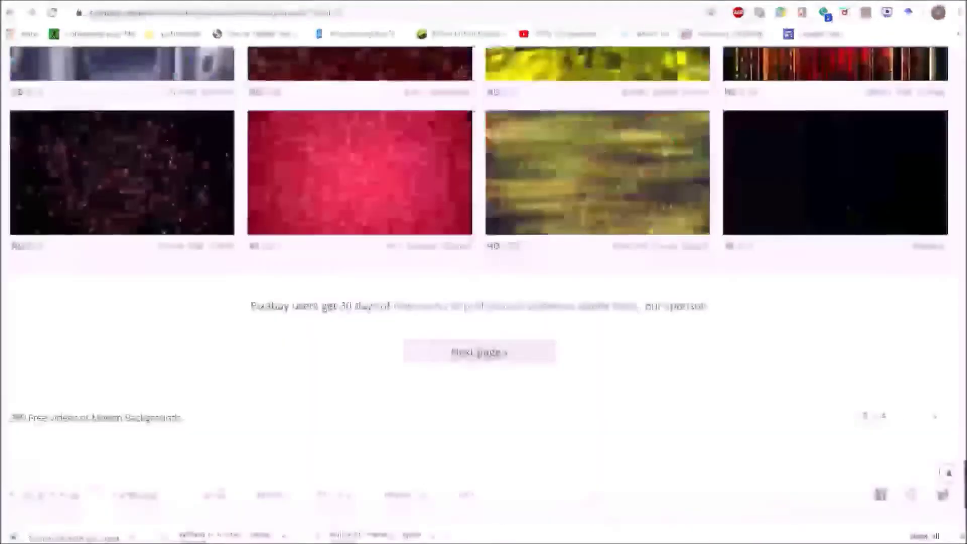
{"action": "left_click", "coordinate": [142, 196]}
{"action": "left_click", "coordinate": [806, 335]}
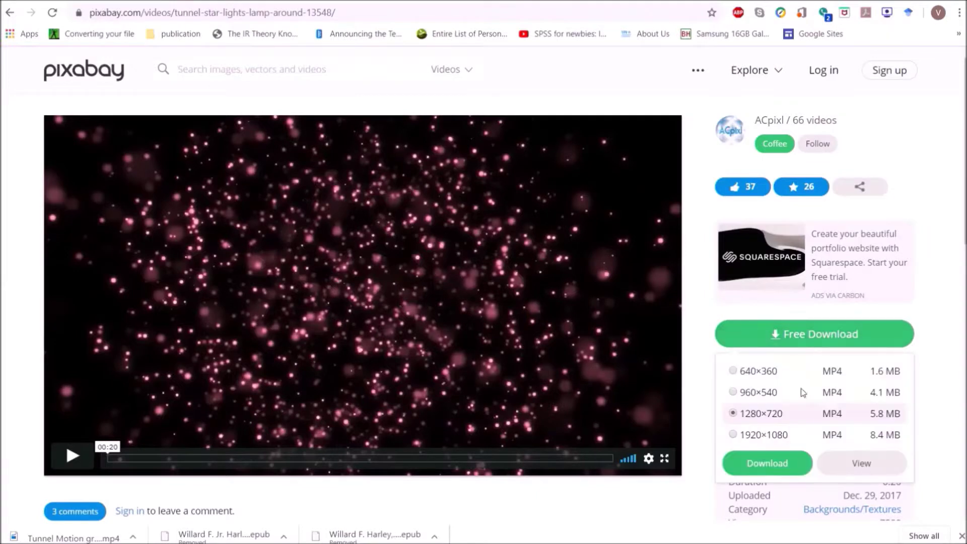
{"action": "left_click", "coordinate": [782, 469]}
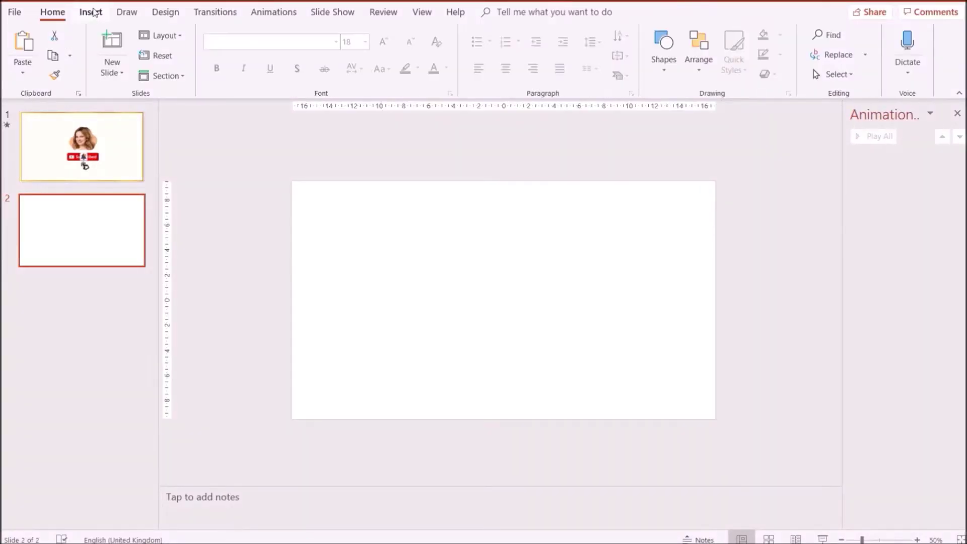
Step: Insert the downloaded tunnel clip onto slide 2 from the PC
{"action": "left_click", "coordinate": [92, 12]}
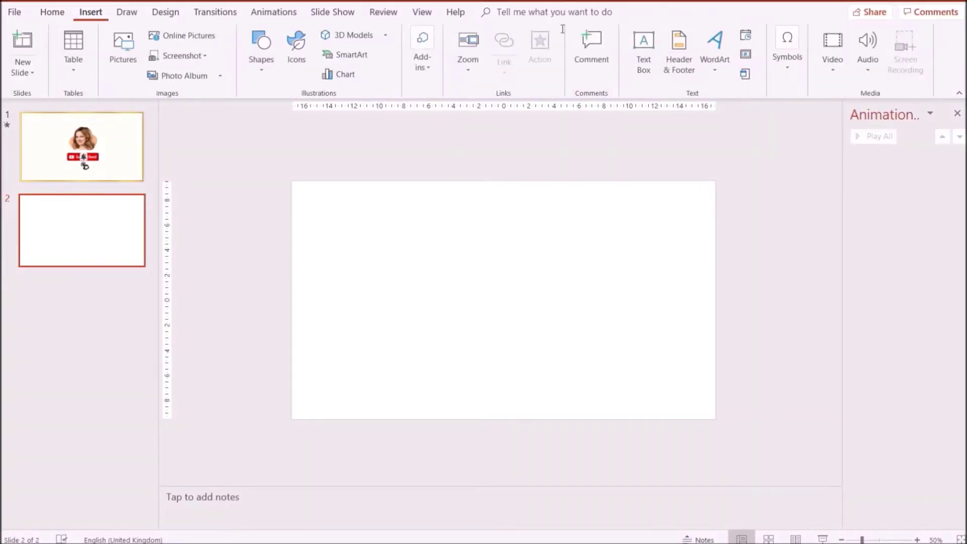
{"action": "left_click", "coordinate": [834, 65]}
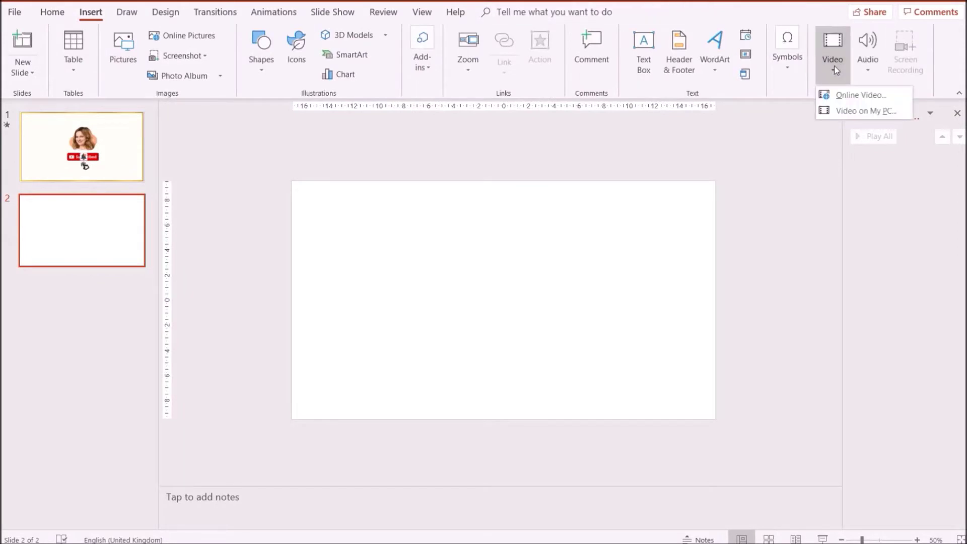
{"action": "left_click", "coordinate": [836, 110]}
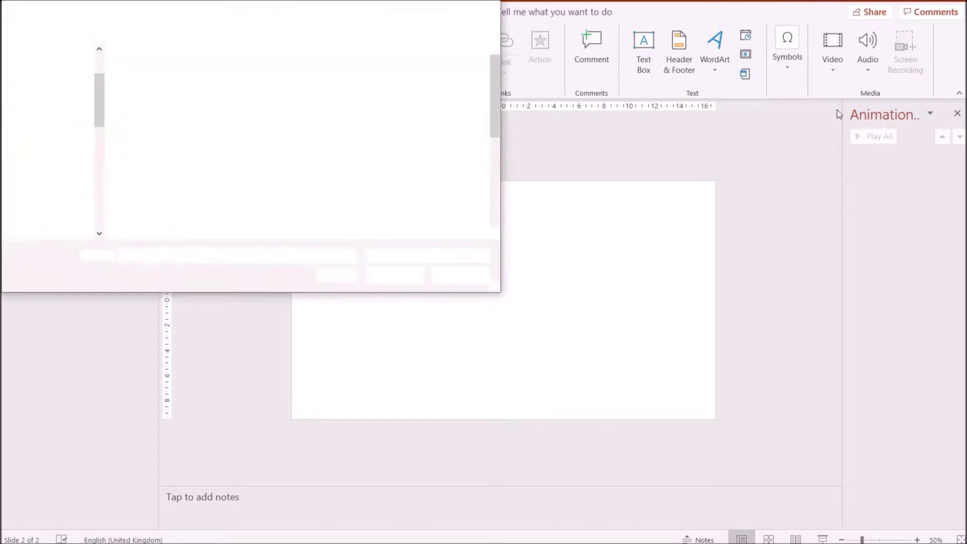
{"action": "left_click", "coordinate": [382, 275]}
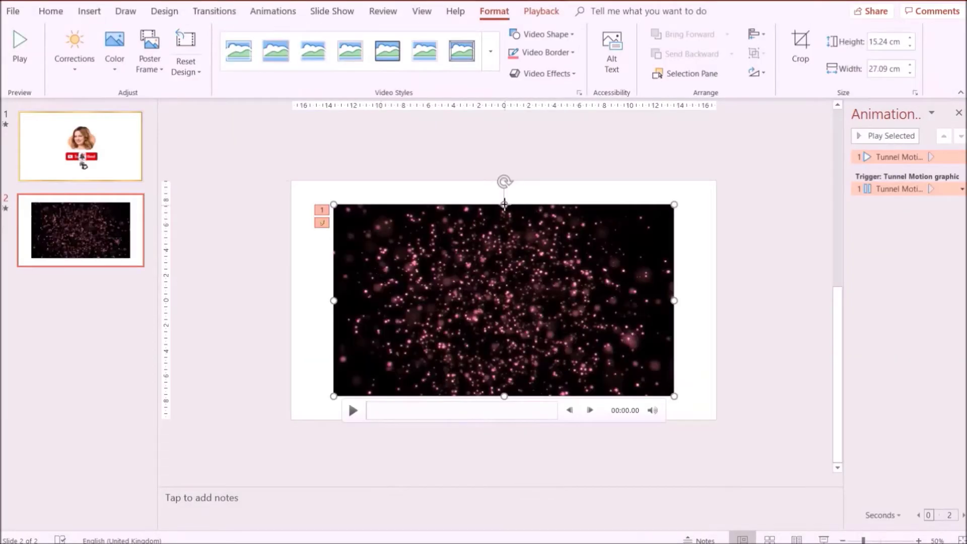
Step: Stretch the video to fill the slide at 33.87 × 19.35 cm and remove its animations
{"action": "left_click_drag", "start_coordinate": [333, 301], "coordinate": [291, 288]}
{"action": "left_click_drag", "start_coordinate": [675, 289], "coordinate": [717, 289]}
{"action": "left_click_drag", "start_coordinate": [505, 397], "coordinate": [504, 423]}
{"action": "left_click_drag", "start_coordinate": [847, 275], "coordinate": [761, 280]}
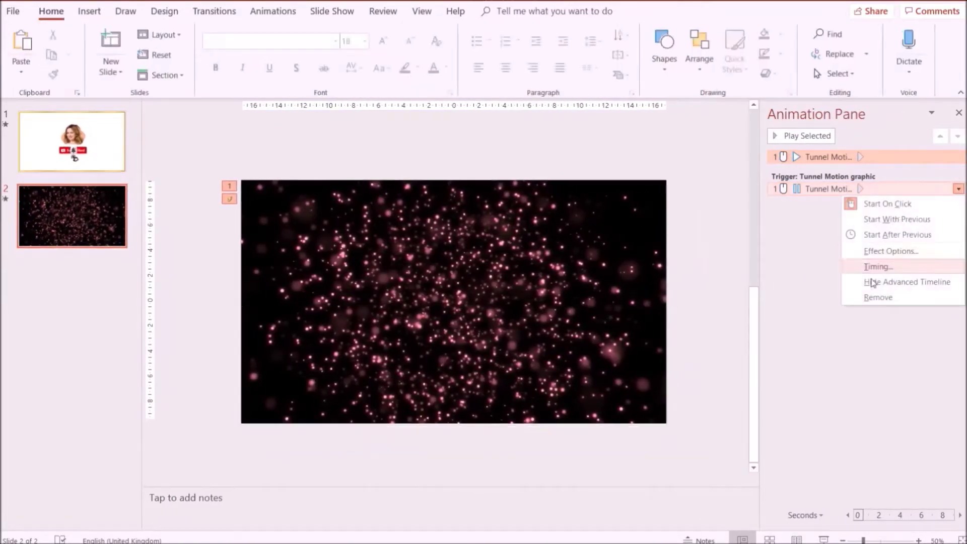
{"action": "left_click", "coordinate": [878, 296]}
Step: Give the slide 2 video a Play animation starting After Previous, then separate slide 1's stacked faces
{"action": "left_click", "coordinate": [498, 244]}
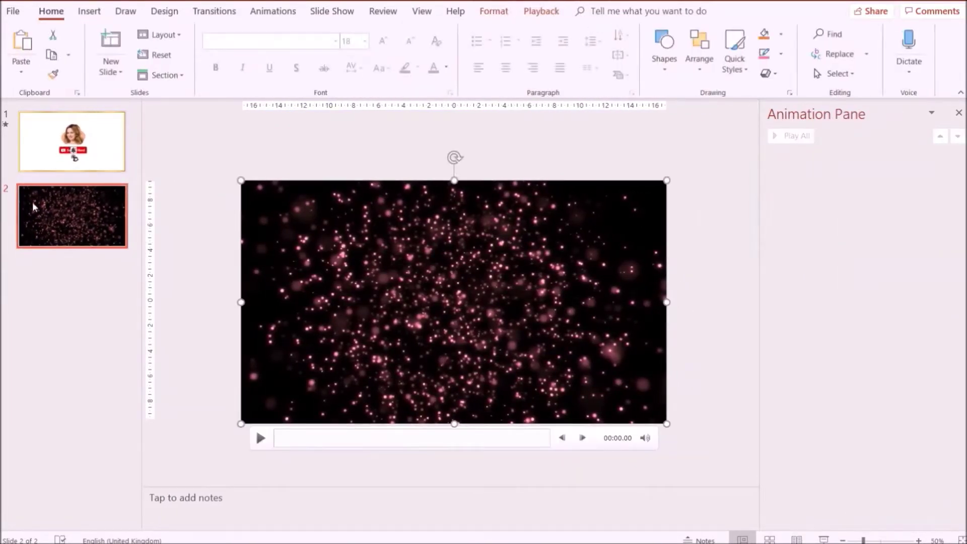
{"action": "left_click", "coordinate": [273, 12]}
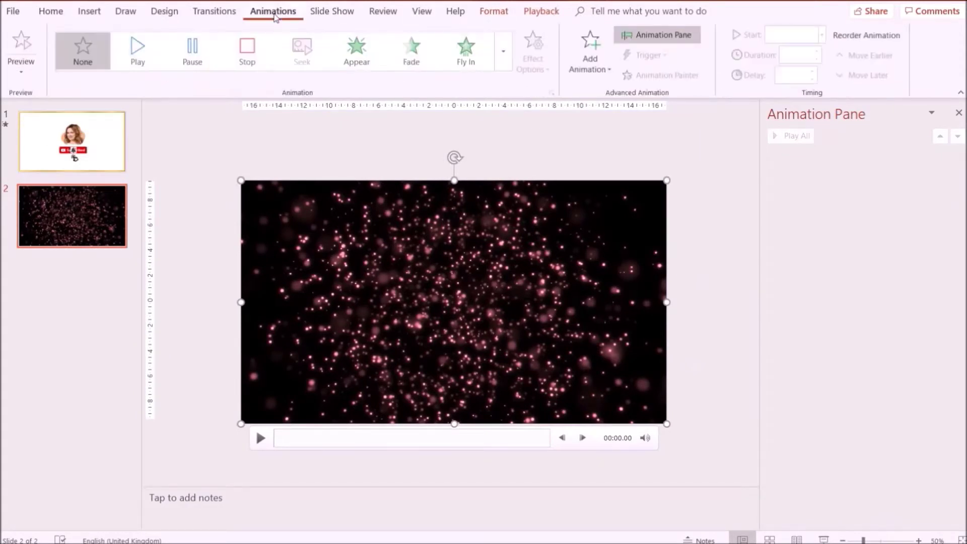
{"action": "left_click", "coordinate": [138, 53]}
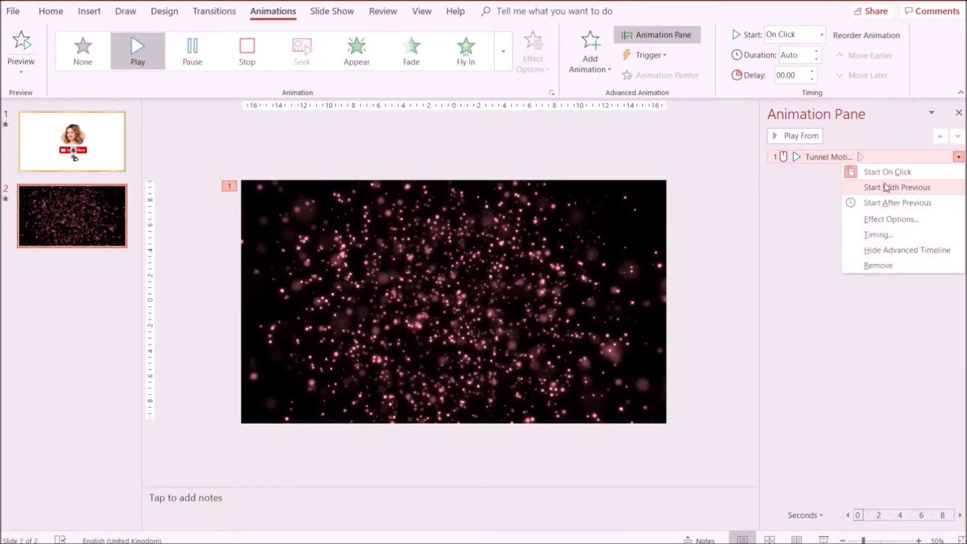
{"action": "left_click", "coordinate": [888, 202]}
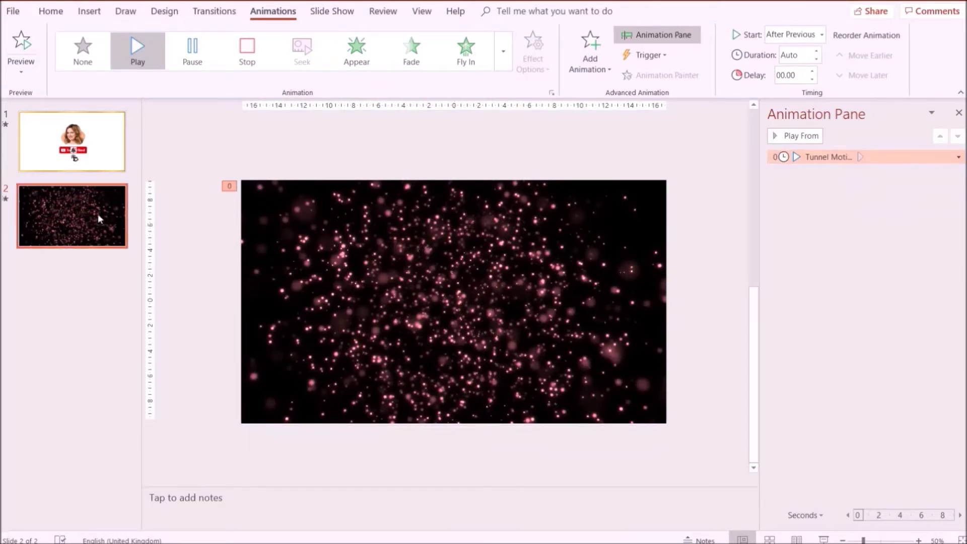
{"action": "left_click", "coordinate": [117, 145]}
{"action": "left_click_drag", "start_coordinate": [456, 272], "coordinate": [352, 269]}
Step: Copy both face pictures from slide 1 and paste them onto slide 2 with Keep Source Formatting
{"action": "left_click", "coordinate": [578, 270], "text": "shift"}
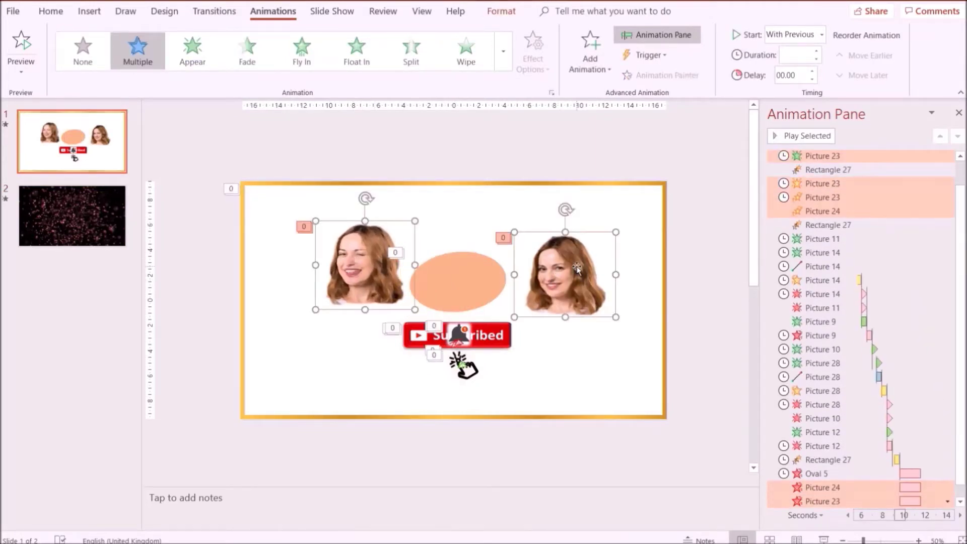
{"action": "right_click", "coordinate": [578, 271]}
{"action": "key", "text": "Escape"}
{"action": "scroll", "coordinate": [554, 262], "scroll_direction": "down", "scroll_amount": 2}
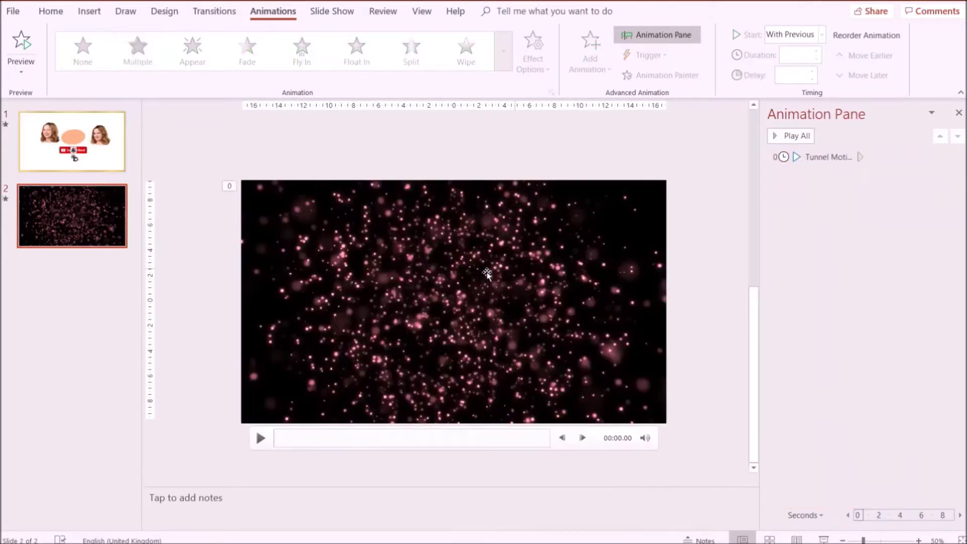
{"action": "right_click", "coordinate": [526, 230]}
{"action": "left_click", "coordinate": [550, 283]}
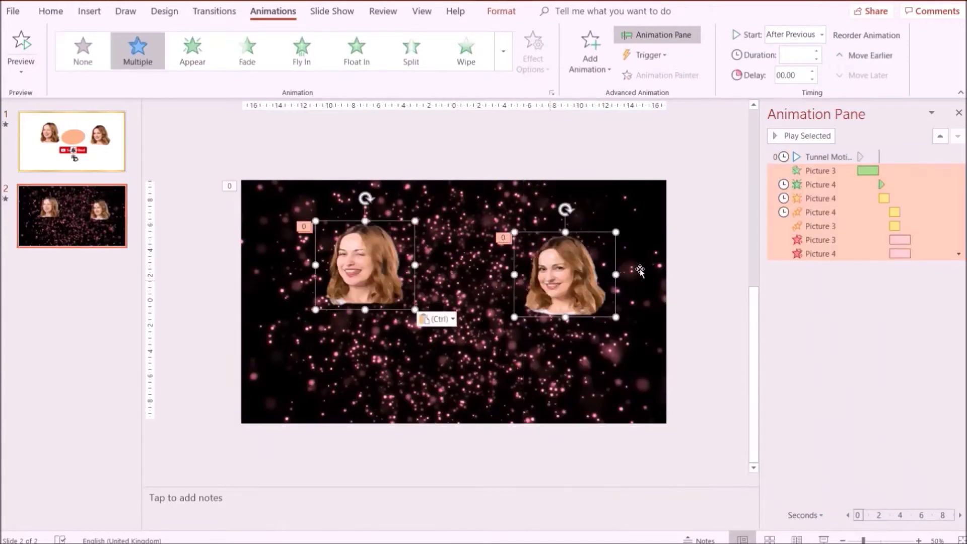
Step: Remove the pasted pictures' animations and move the left face beside the right one
{"action": "left_click", "coordinate": [959, 253]}
{"action": "left_click", "coordinate": [878, 363]}
{"action": "left_click", "coordinate": [376, 275]}
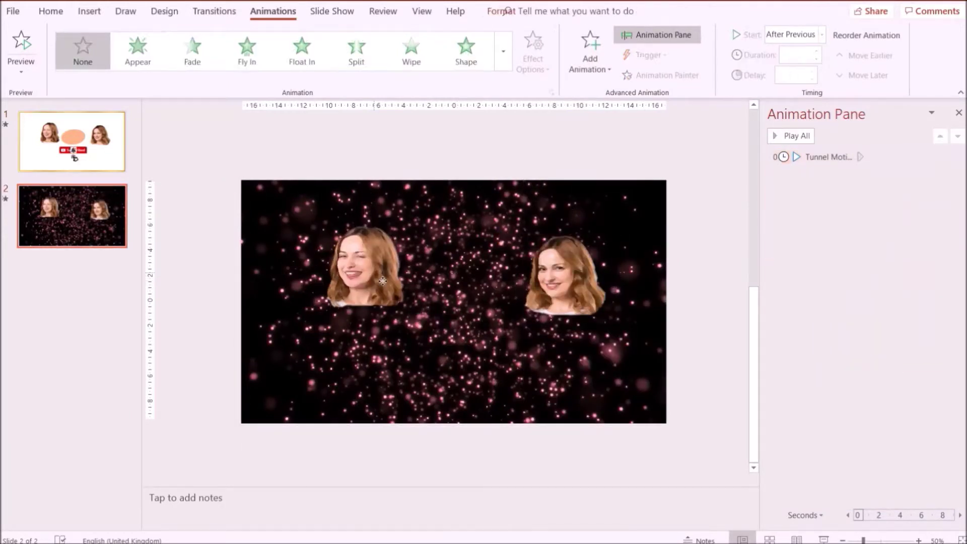
{"action": "left_click_drag", "start_coordinate": [376, 275], "coordinate": [467, 292]}
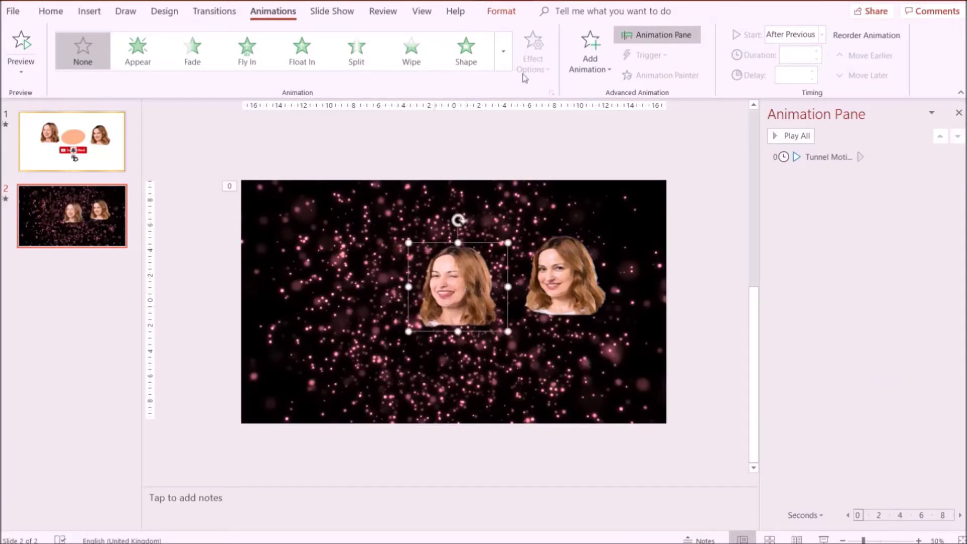
Step: Give the left face picture 5 pt soft edges through Soft Edges Options
{"action": "left_click", "coordinate": [504, 12]}
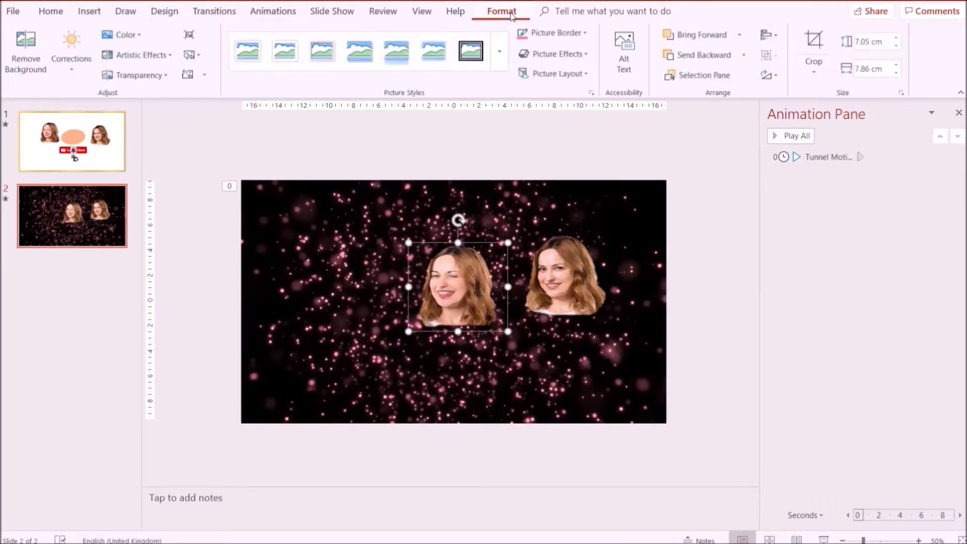
{"action": "left_click", "coordinate": [556, 54]}
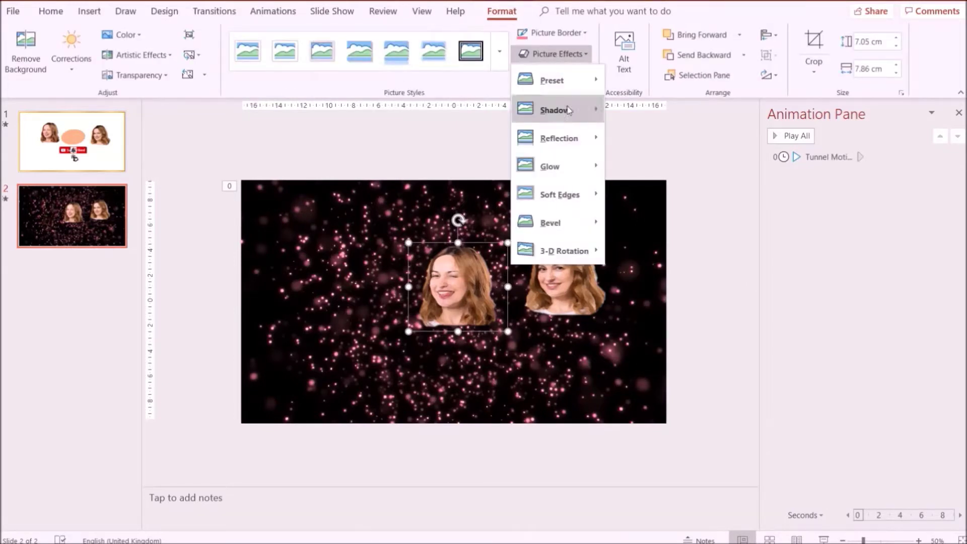
{"action": "mouse_move", "coordinate": [564, 201]}
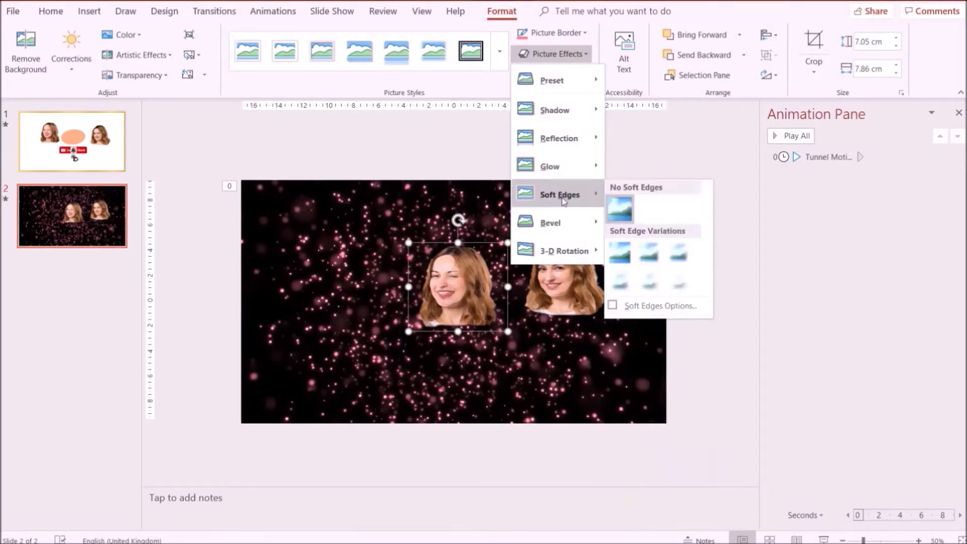
{"action": "left_click", "coordinate": [629, 305]}
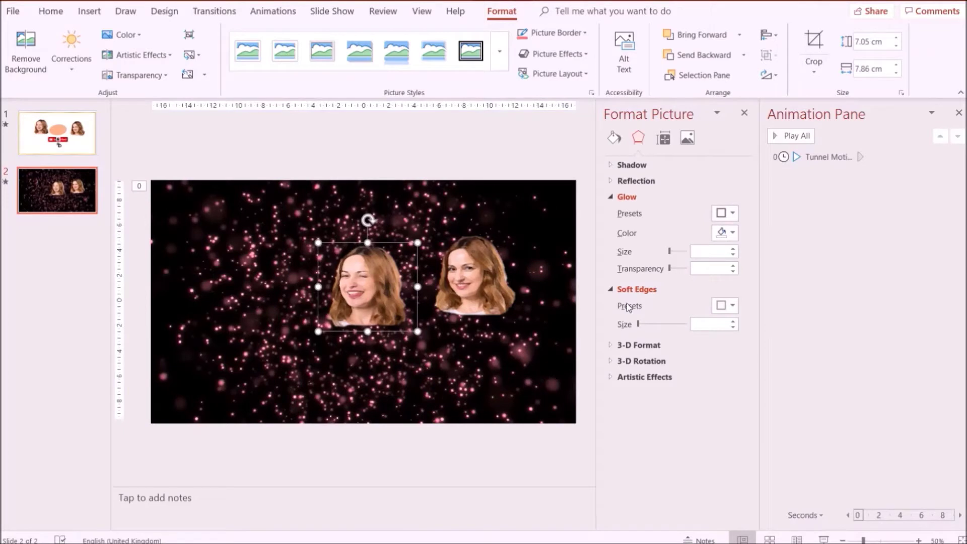
{"action": "left_click", "coordinate": [733, 322]}
{"action": "left_click", "coordinate": [733, 322]}
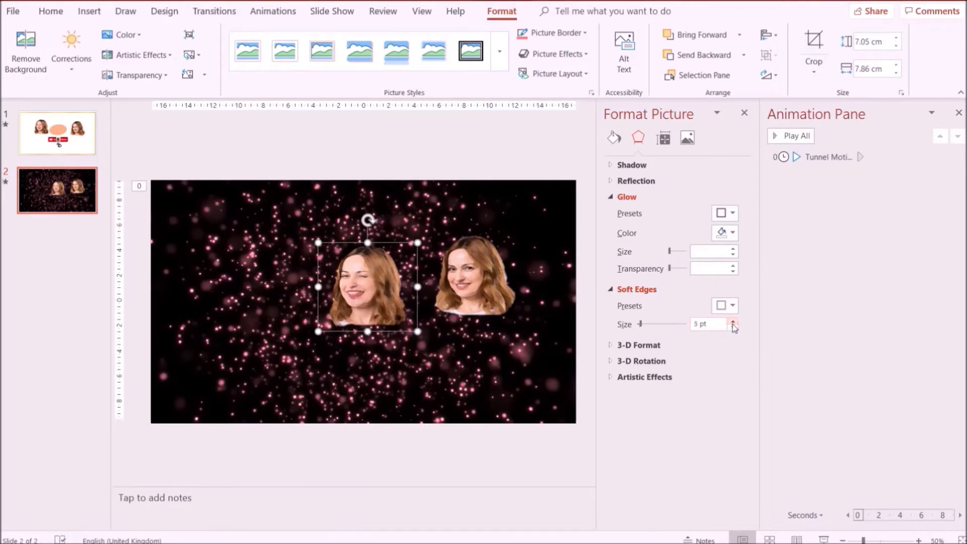
Step: Set the right face's soft edges to 5 pt and align it level with the left face
{"action": "left_click", "coordinate": [474, 277]}
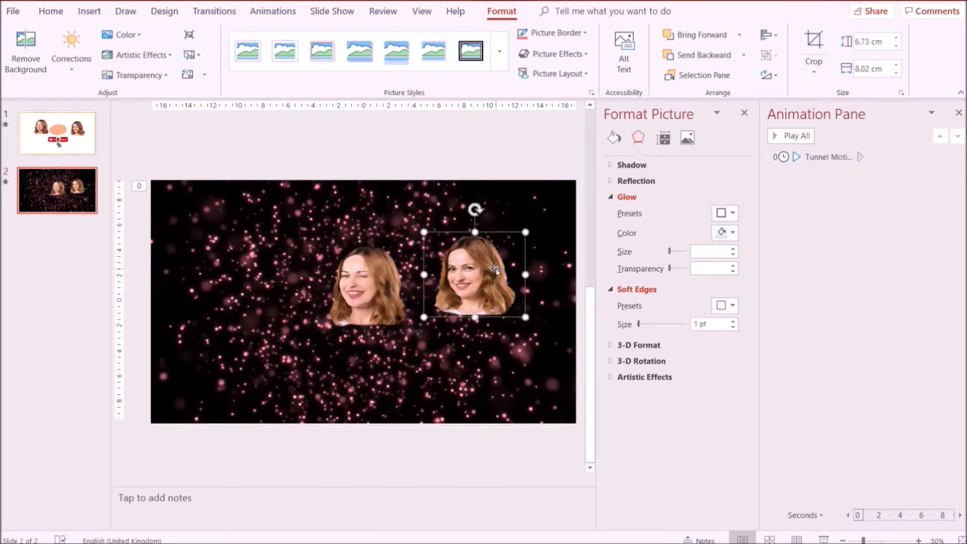
{"action": "left_click", "coordinate": [734, 322]}
{"action": "left_click", "coordinate": [734, 322]}
{"action": "left_click", "coordinate": [734, 322]}
{"action": "left_click", "coordinate": [734, 322]}
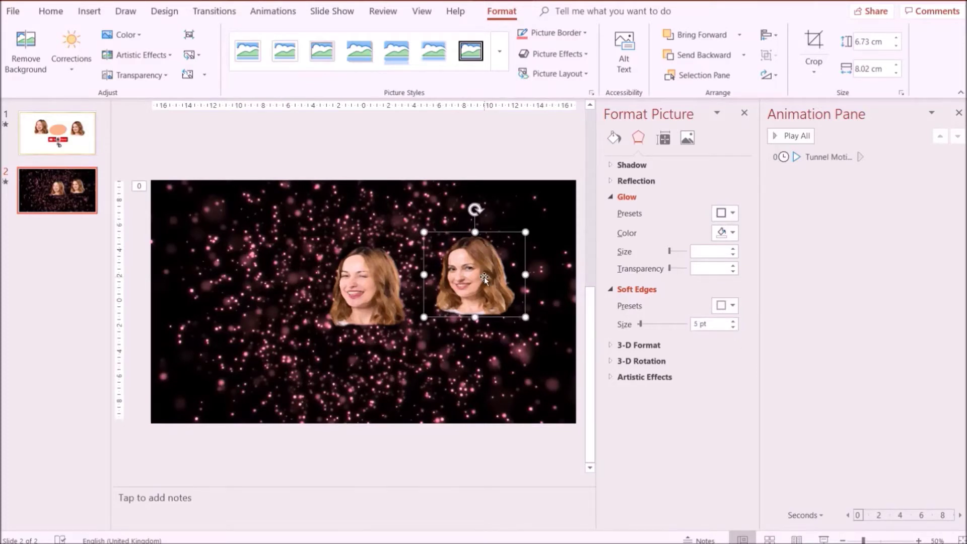
{"action": "left_click_drag", "start_coordinate": [484, 277], "coordinate": [483, 288]}
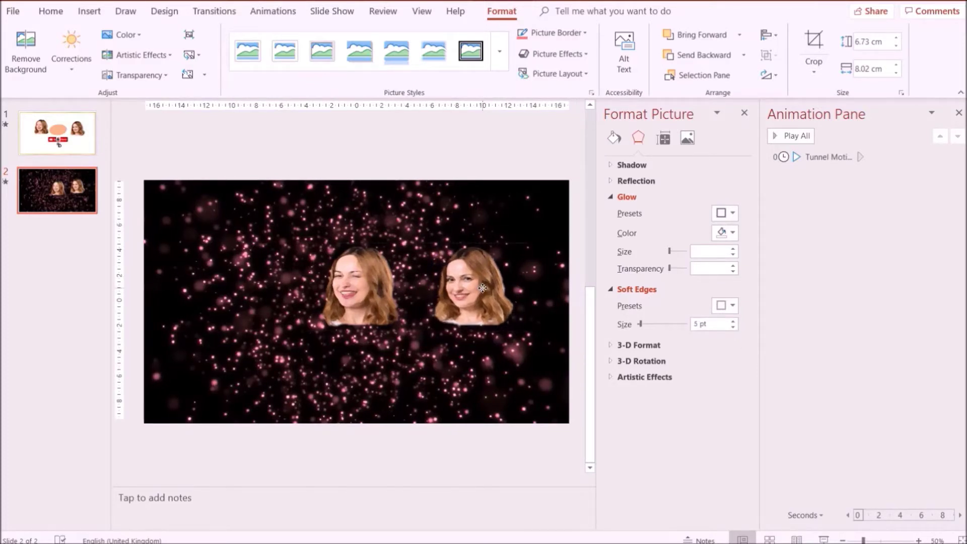
{"action": "left_click", "coordinate": [352, 279]}
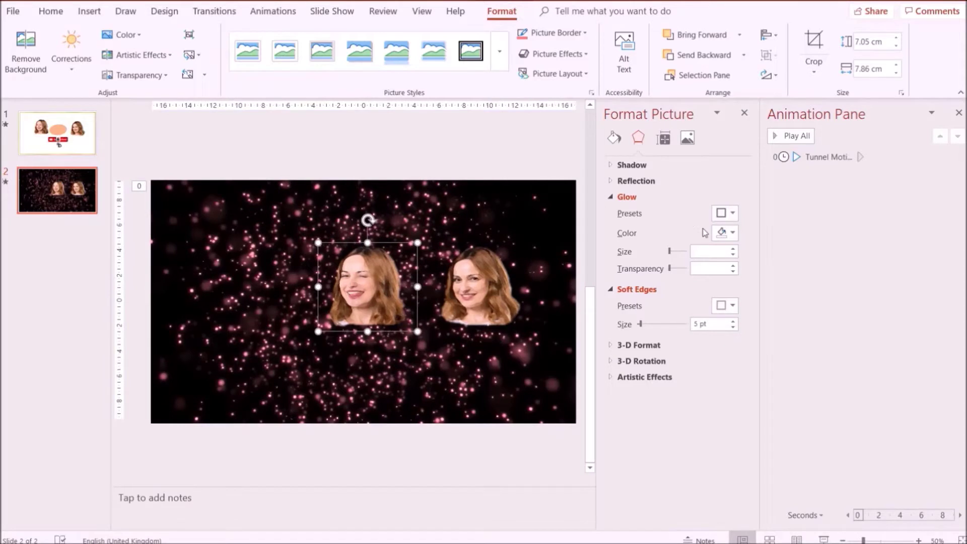
Step: Give the left face a pink glow, 5 pt size, at 63% transparency
{"action": "left_click", "coordinate": [737, 233]}
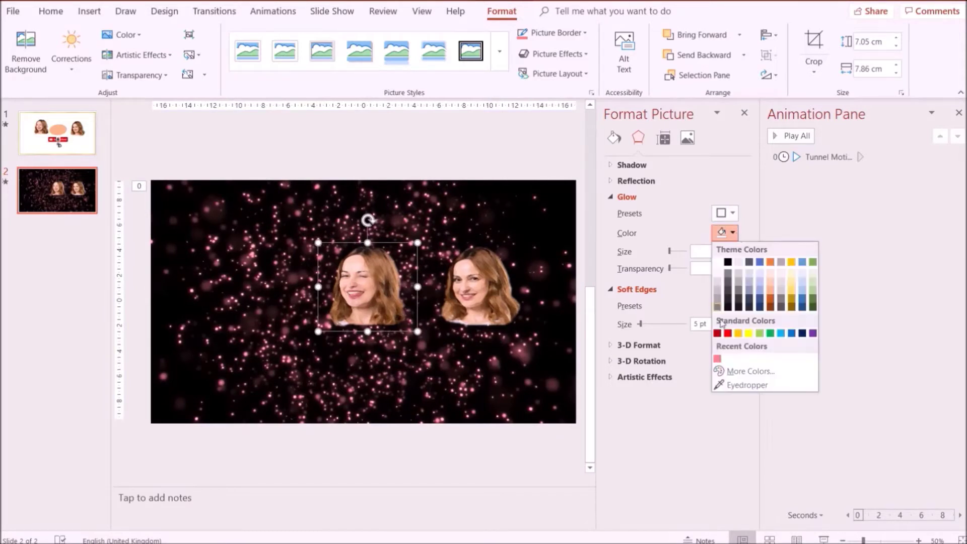
{"action": "left_click", "coordinate": [717, 359]}
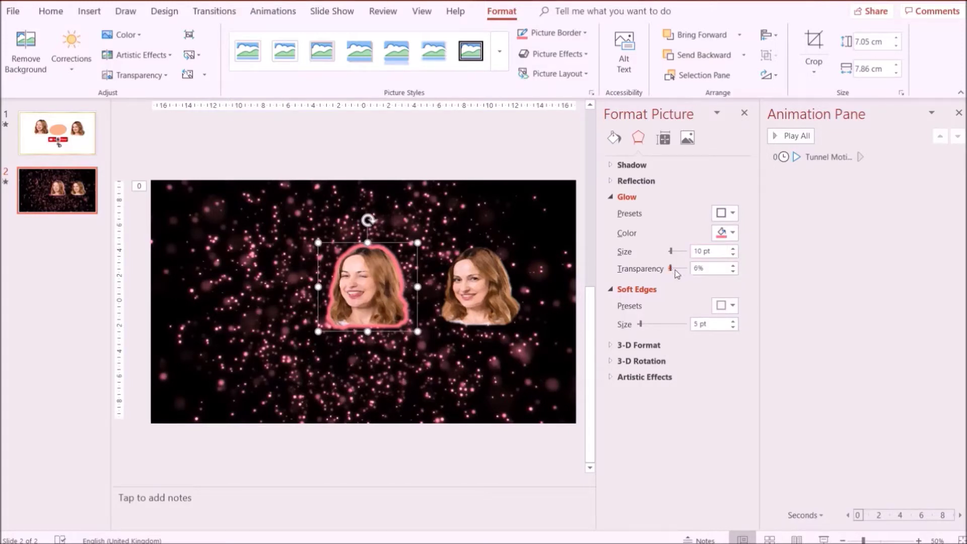
{"action": "left_click_drag", "start_coordinate": [675, 271], "coordinate": [682, 272]}
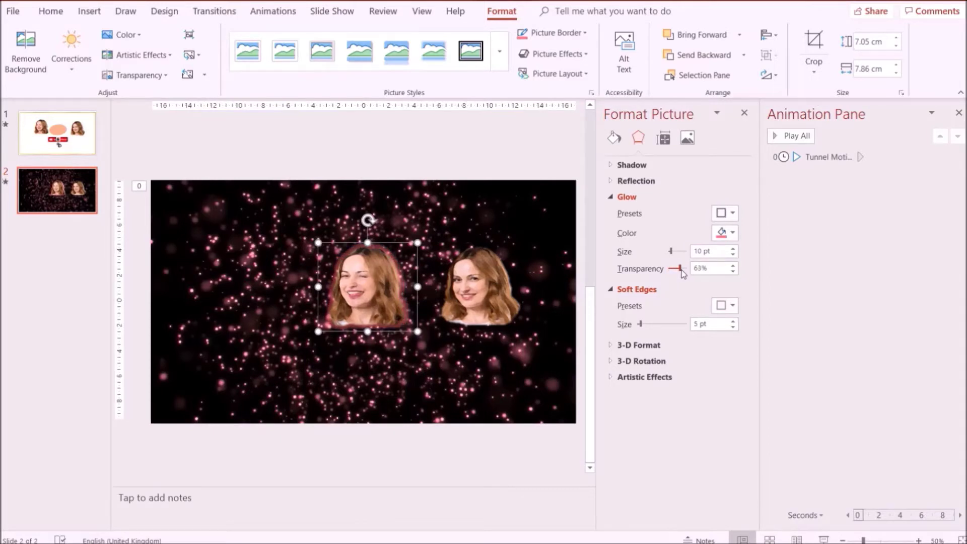
{"action": "left_click", "coordinate": [734, 255]}
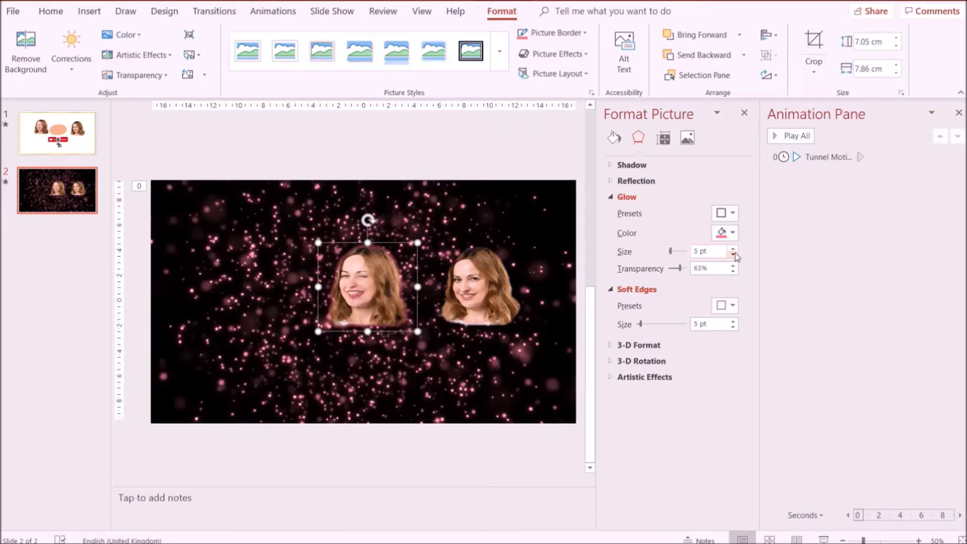
Step: Give the right face a pink glow with size 5 pt and transparency around 60%
{"action": "left_click", "coordinate": [450, 283]}
{"action": "left_click", "coordinate": [732, 233]}
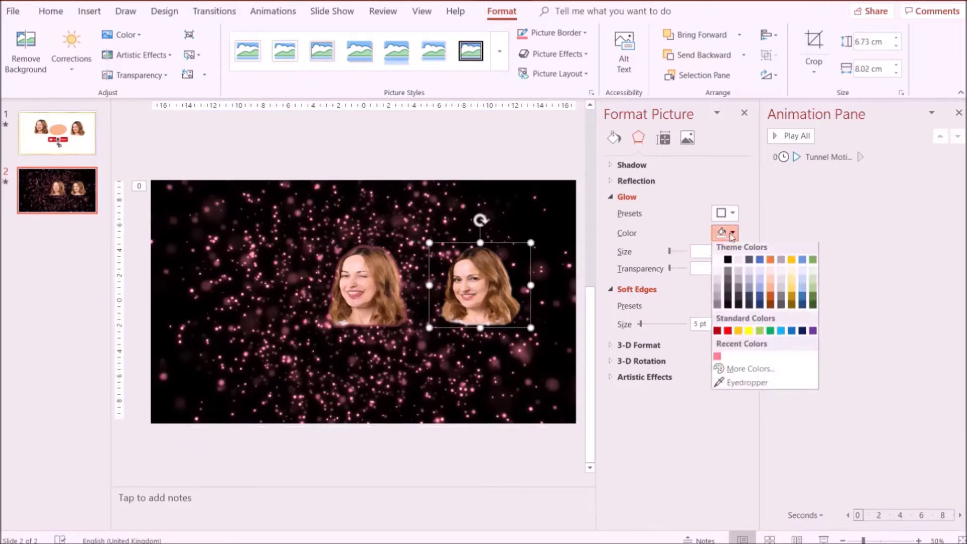
{"action": "left_click", "coordinate": [717, 357]}
{"action": "left_click", "coordinate": [696, 251]}
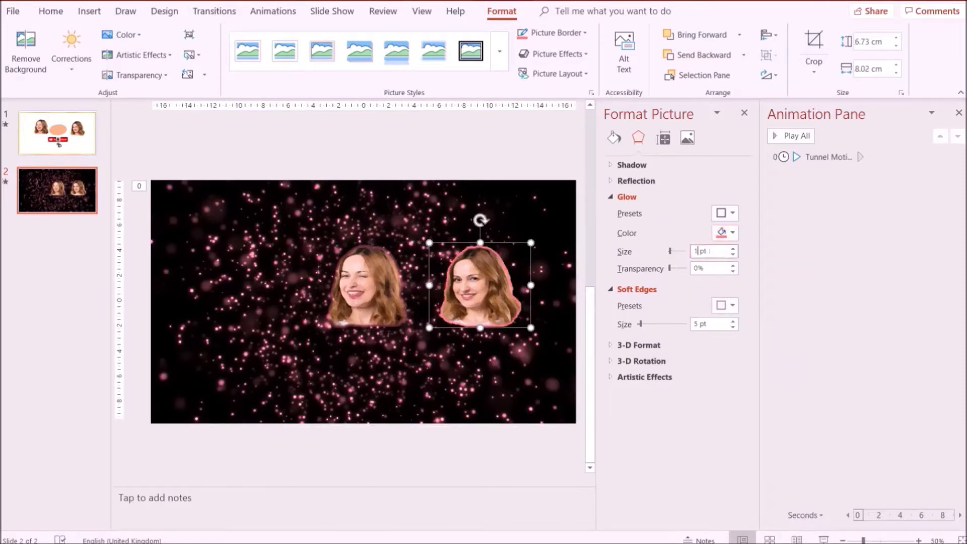
{"action": "key", "text": "BackSpace"}
{"action": "type", "text": "5"}
{"action": "left_click", "coordinate": [695, 268]}
{"action": "type", "text": "6"}
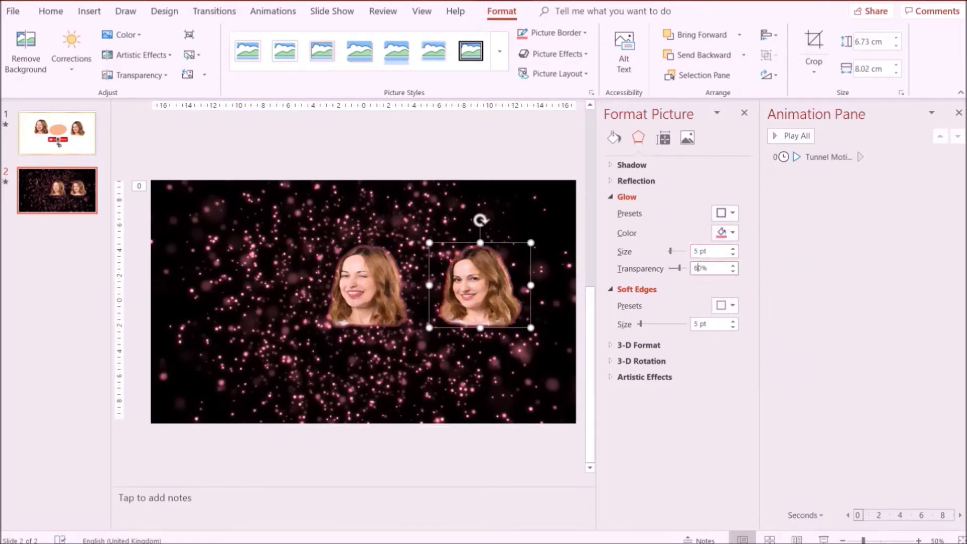
{"action": "left_click", "coordinate": [555, 272]}
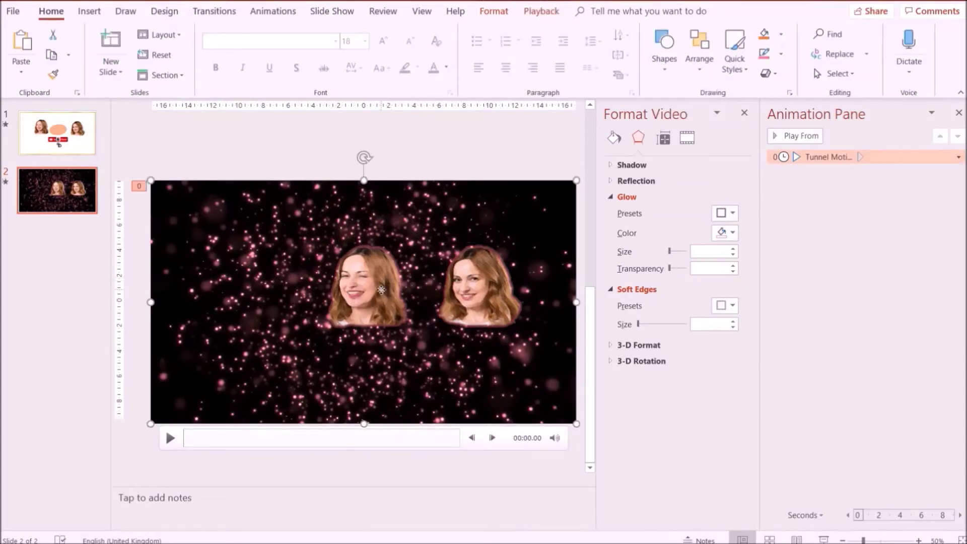
{"action": "left_click", "coordinate": [382, 290]}
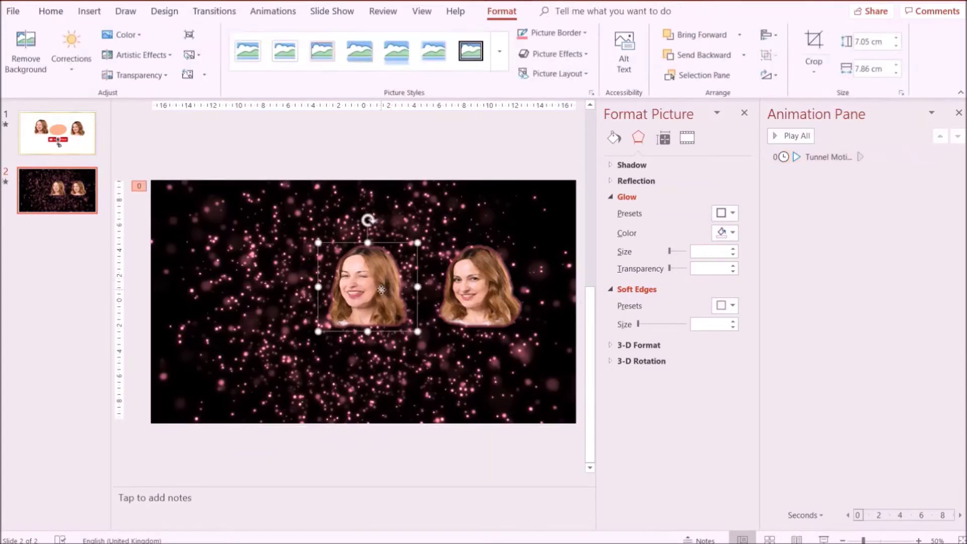
Step: Add a Zoom entrance to the left face, starting With Previous after a 1.7 s delay
{"action": "left_click", "coordinate": [275, 12]}
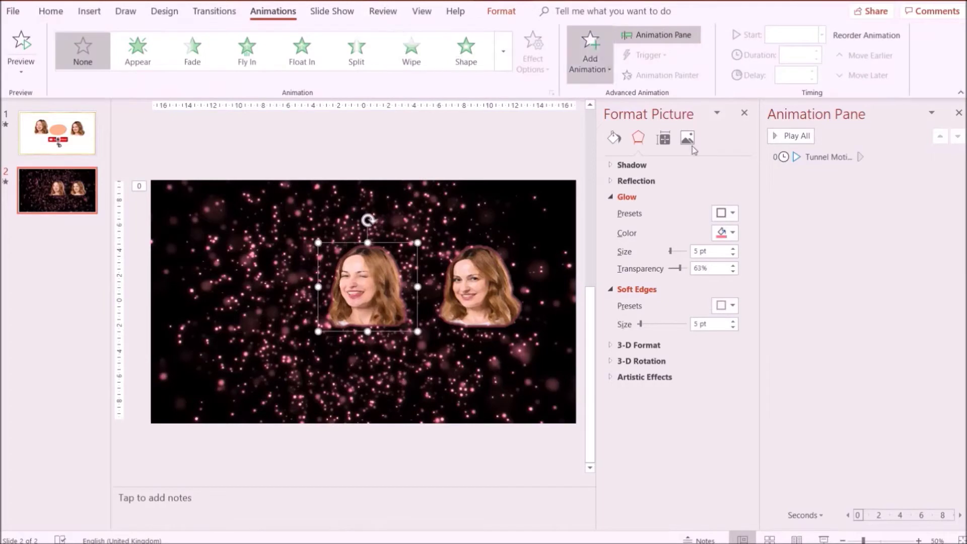
{"action": "left_click", "coordinate": [745, 113]}
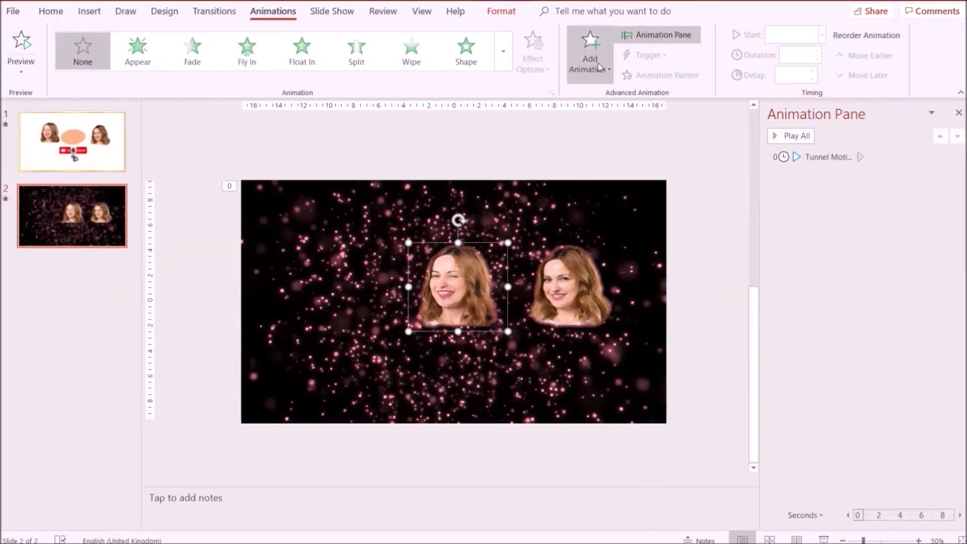
{"action": "left_click", "coordinate": [592, 68]}
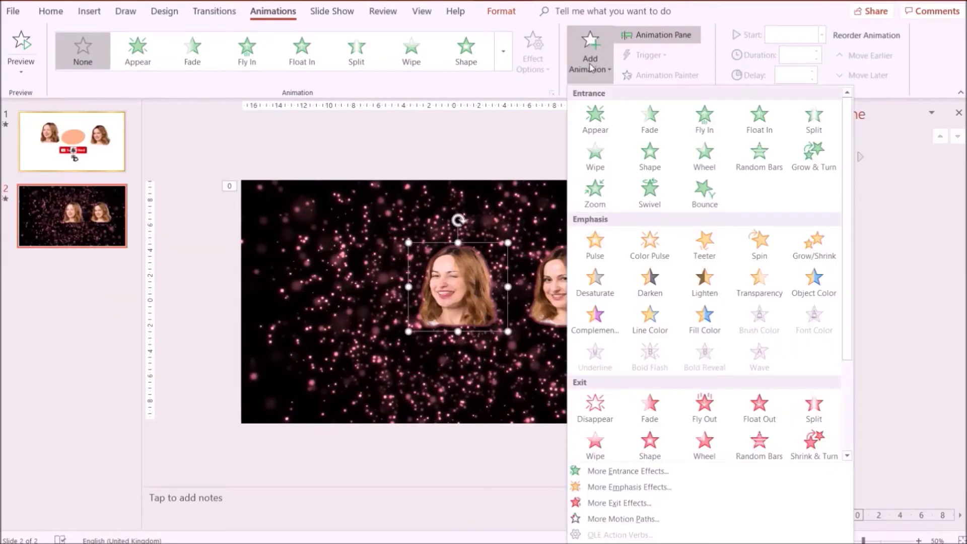
{"action": "left_click", "coordinate": [603, 195]}
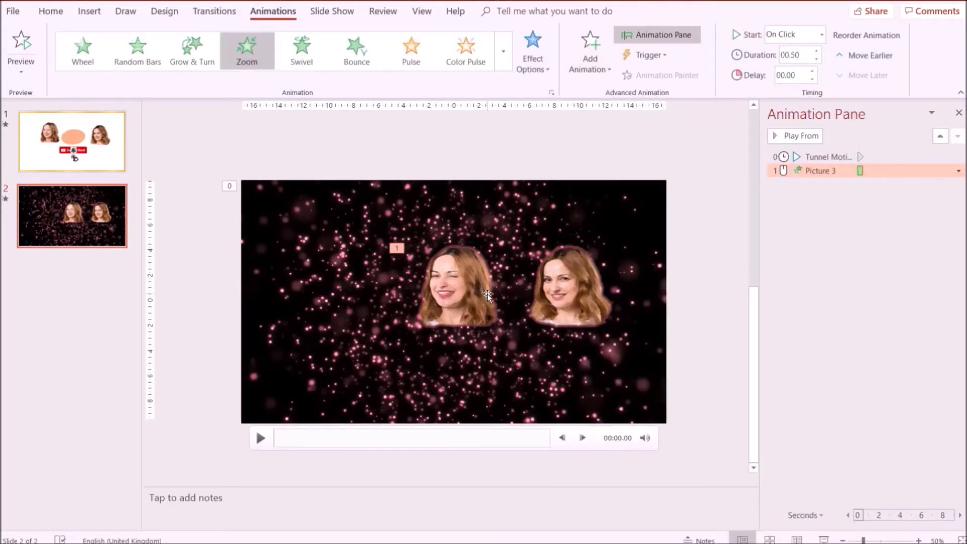
{"action": "left_click", "coordinate": [959, 171]}
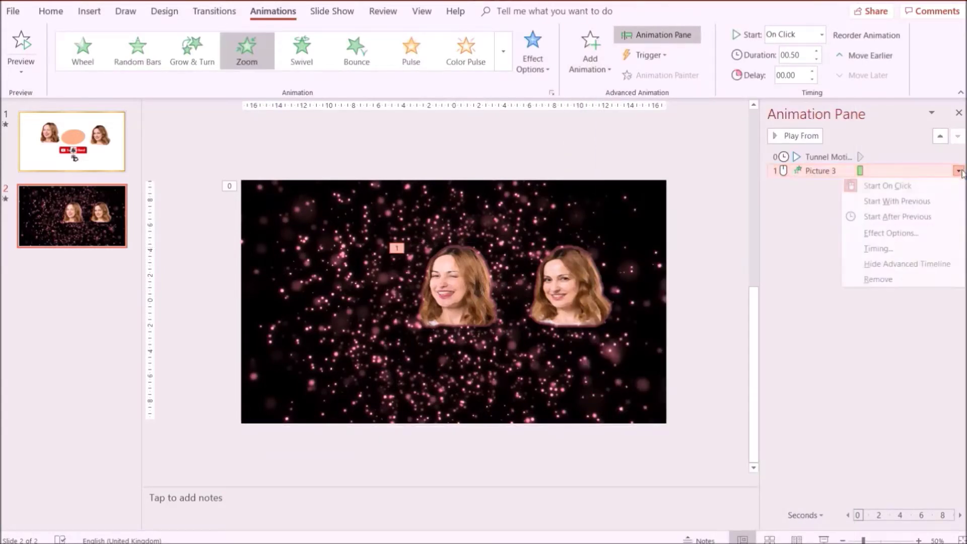
{"action": "left_click", "coordinate": [932, 201]}
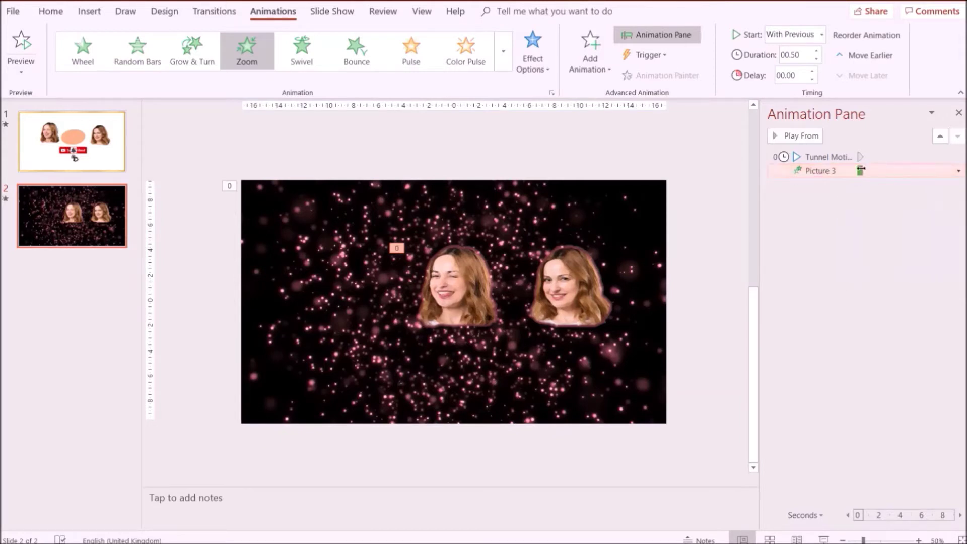
{"action": "left_click_drag", "start_coordinate": [860, 171], "coordinate": [879, 171]}
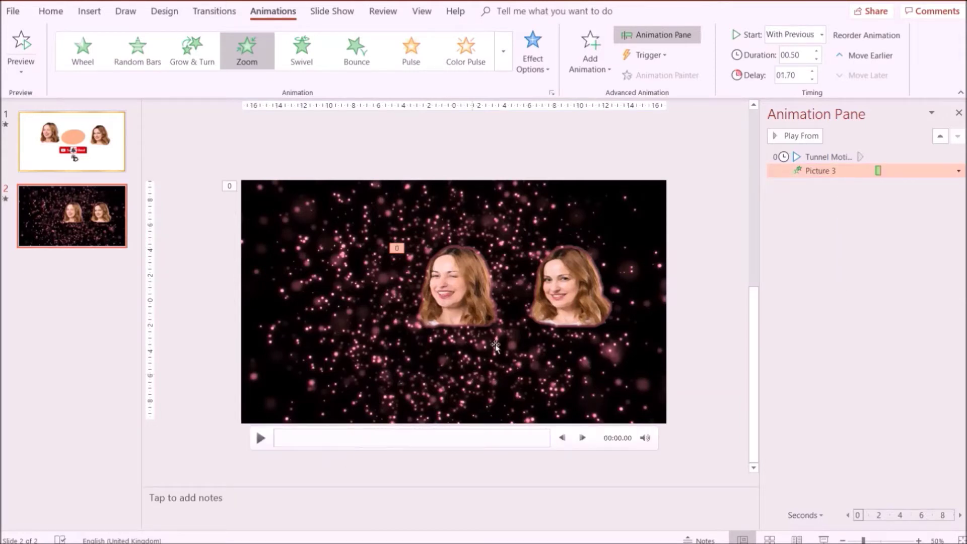
Step: Add a Pulse emphasis to the left face, also starting With Previous
{"action": "left_click", "coordinate": [456, 287]}
{"action": "left_click", "coordinate": [590, 63]}
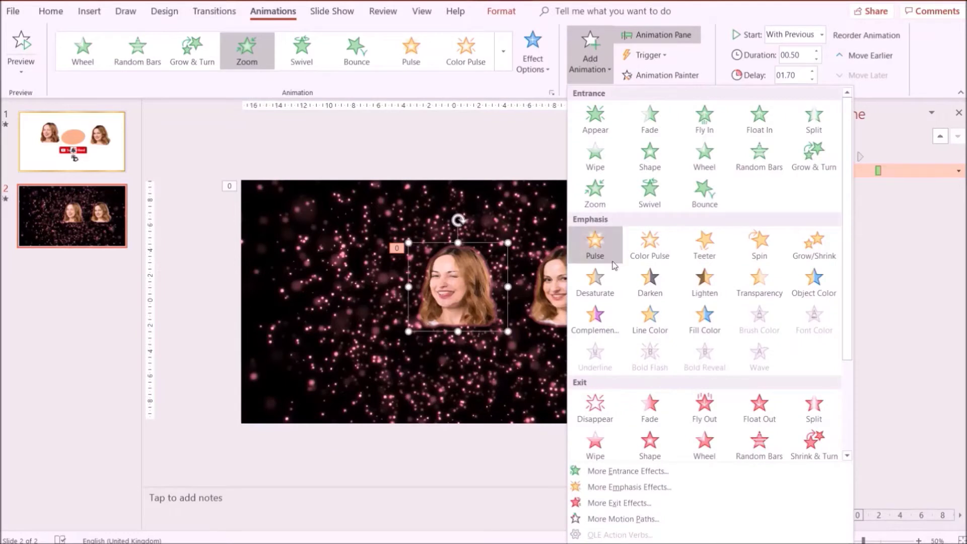
{"action": "left_click", "coordinate": [595, 249]}
{"action": "left_click", "coordinate": [959, 184]}
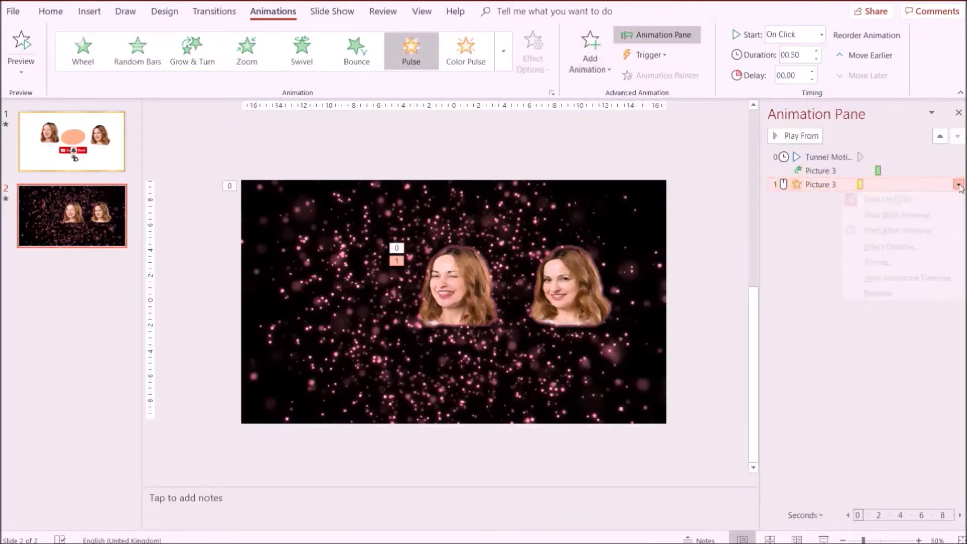
{"action": "left_click", "coordinate": [906, 215]}
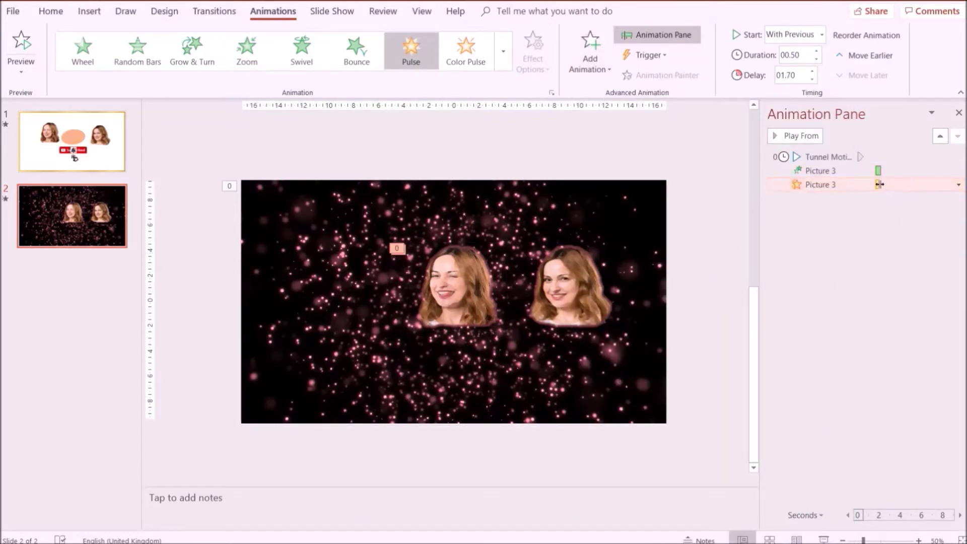
{"action": "left_click", "coordinate": [557, 283]}
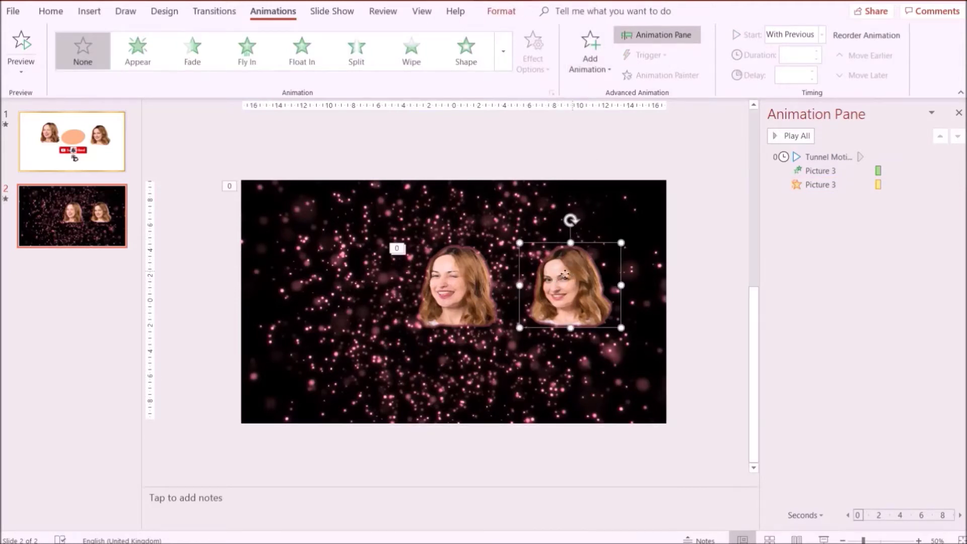
Step: Stack the right face onto the left and give it an Appear entrance, With Previous, 2.2 s delay
{"action": "left_click_drag", "start_coordinate": [565, 273], "coordinate": [469, 289]}
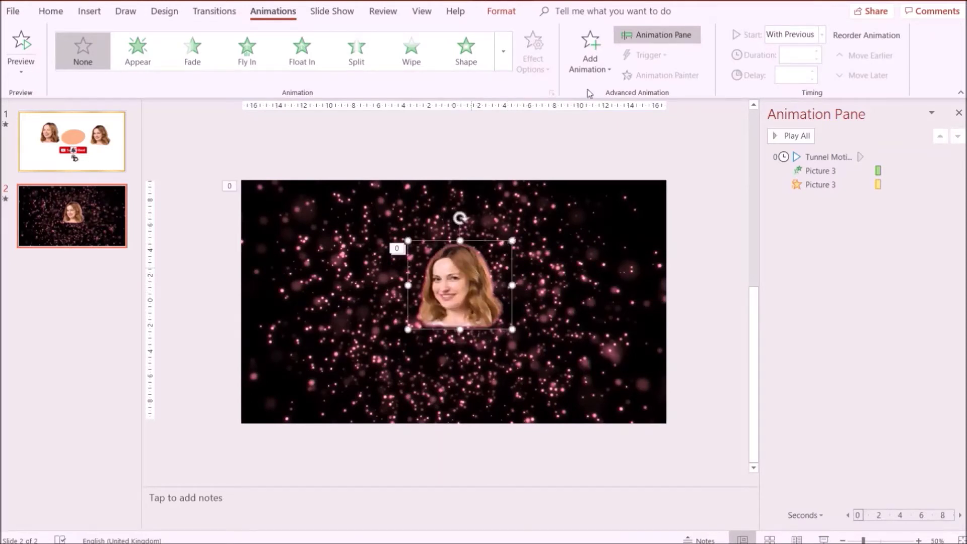
{"action": "left_click", "coordinate": [600, 71]}
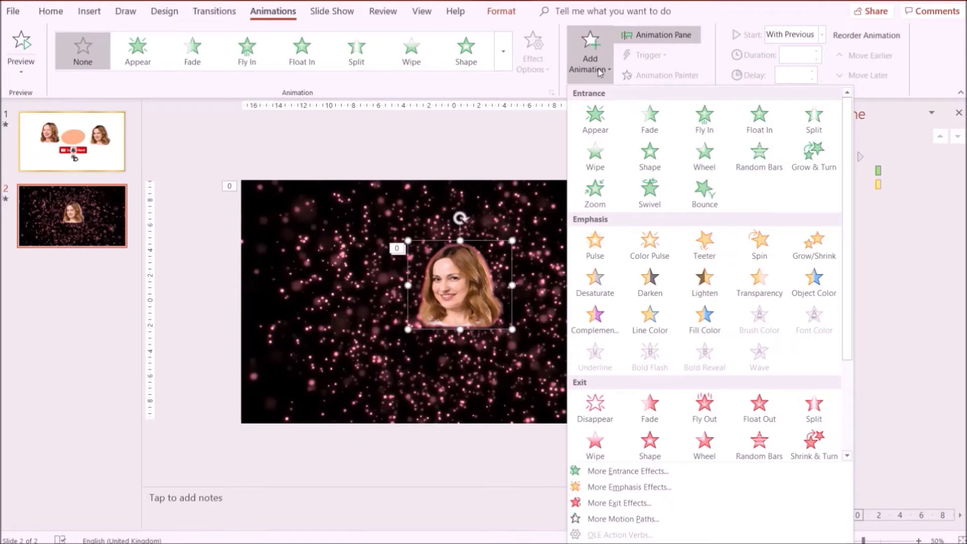
{"action": "left_click", "coordinate": [600, 123]}
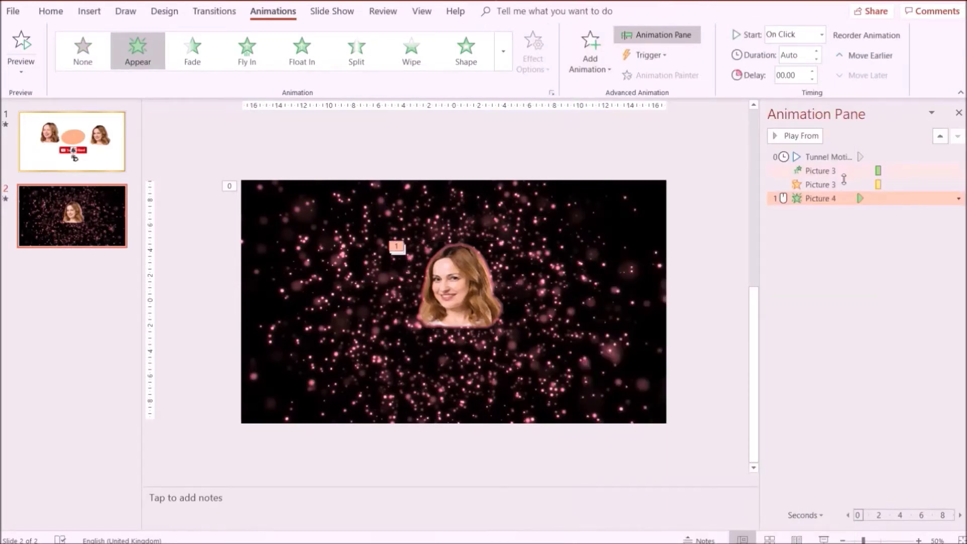
{"action": "left_click", "coordinate": [959, 198]}
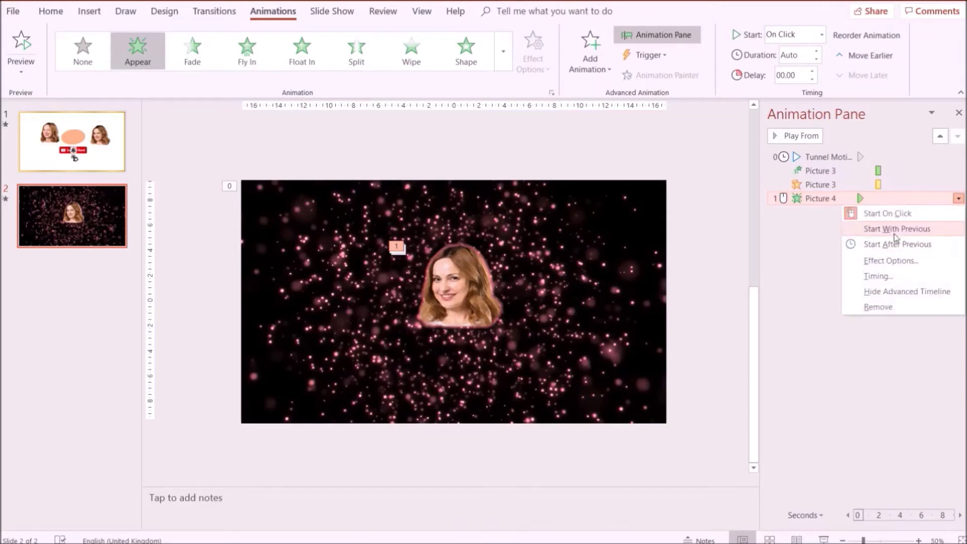
{"action": "left_click", "coordinate": [879, 224]}
{"action": "left_click_drag", "start_coordinate": [879, 199], "coordinate": [884, 199]}
{"action": "left_click", "coordinate": [463, 287]}
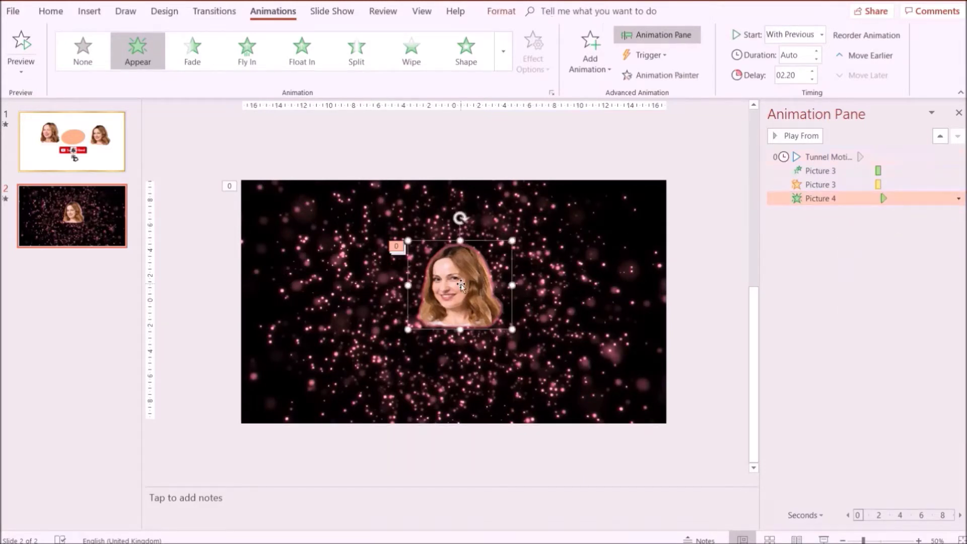
{"action": "left_click", "coordinate": [590, 64]}
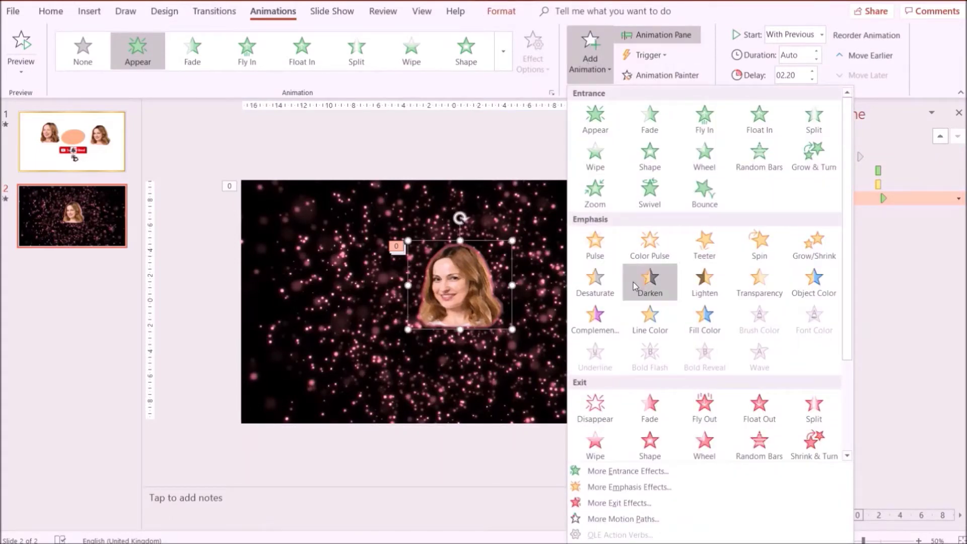
Step: Add a Darken emphasis to Picture 4 that starts With Previous
{"action": "left_click", "coordinate": [650, 280]}
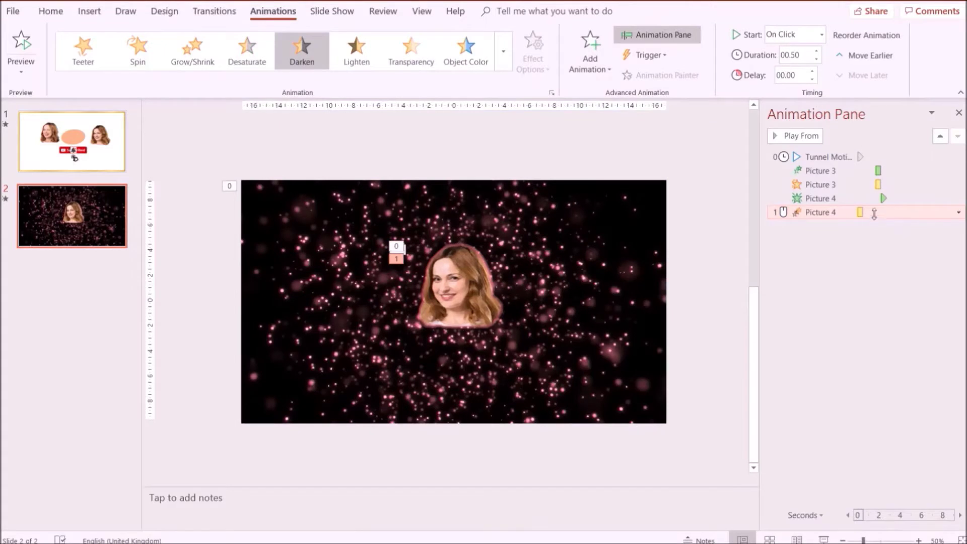
{"action": "left_click", "coordinate": [959, 213]}
{"action": "left_click", "coordinate": [897, 243]}
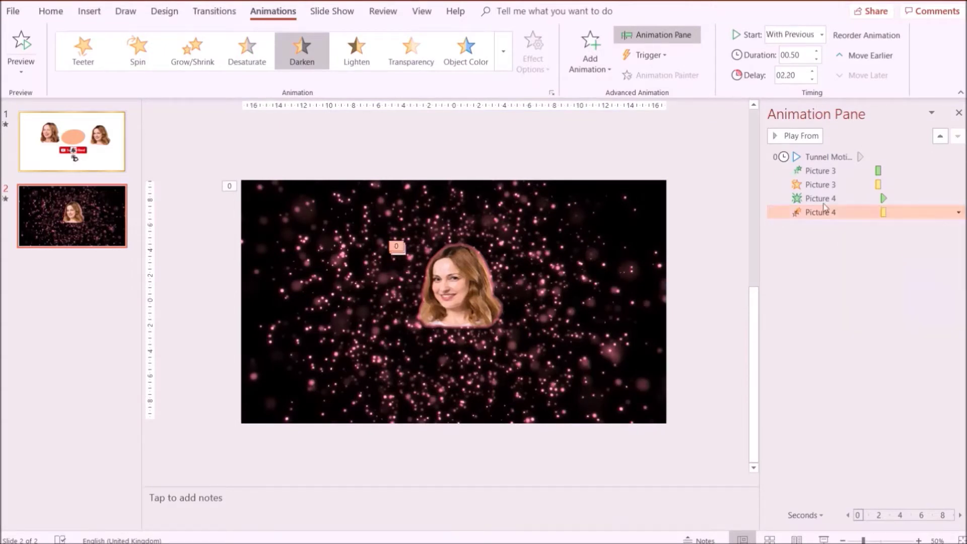
Step: Add a Blink emphasis to Picture 4, starting With Previous, shifted to about 2.6 s
{"action": "left_click", "coordinate": [453, 307]}
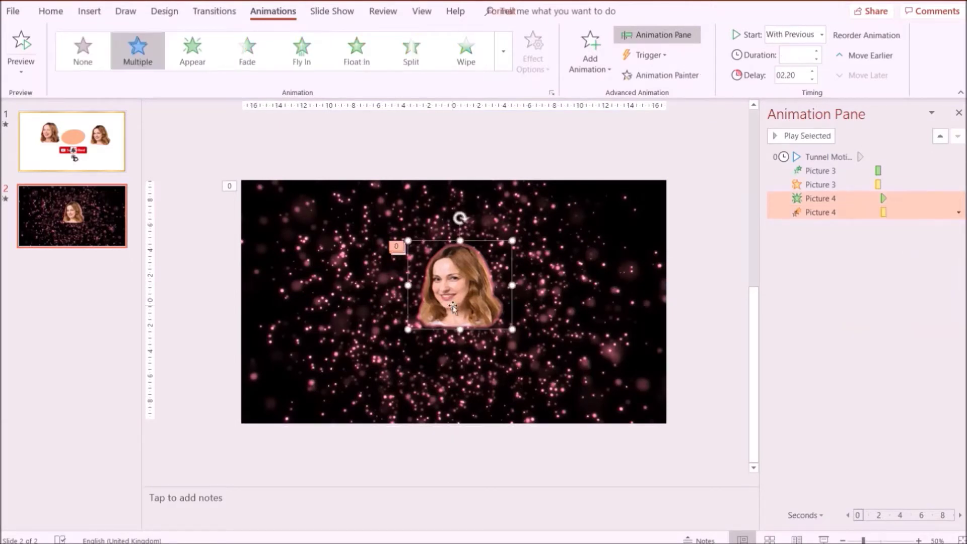
{"action": "left_click", "coordinate": [590, 53]}
{"action": "left_click", "coordinate": [605, 486]}
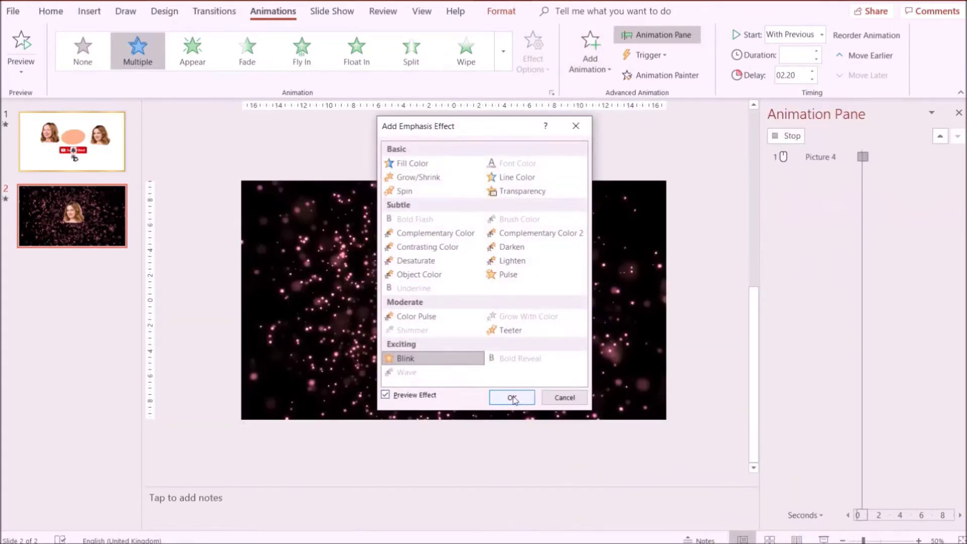
{"action": "left_click", "coordinate": [512, 398]}
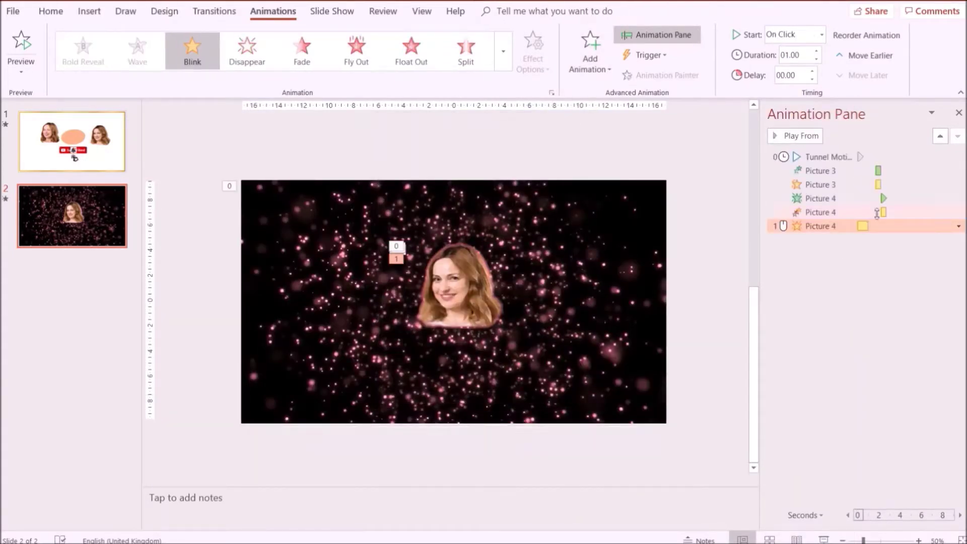
{"action": "left_click", "coordinate": [959, 225]}
{"action": "left_click", "coordinate": [915, 260]}
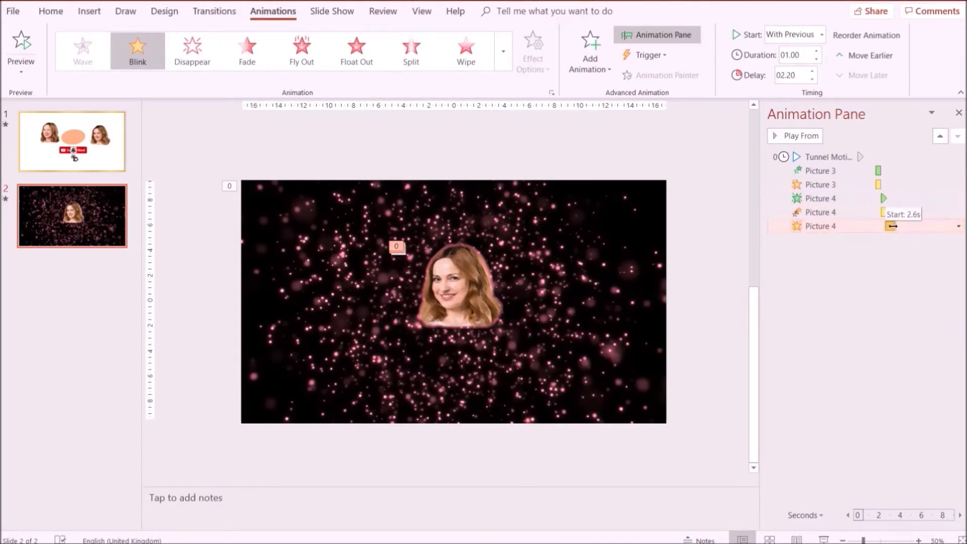
{"action": "left_click_drag", "start_coordinate": [892, 226], "coordinate": [893, 226]}
Step: Preview slide 2's animations from the tunnel video, then return to slide 1
{"action": "left_click", "coordinate": [829, 157]}
{"action": "left_click", "coordinate": [812, 136]}
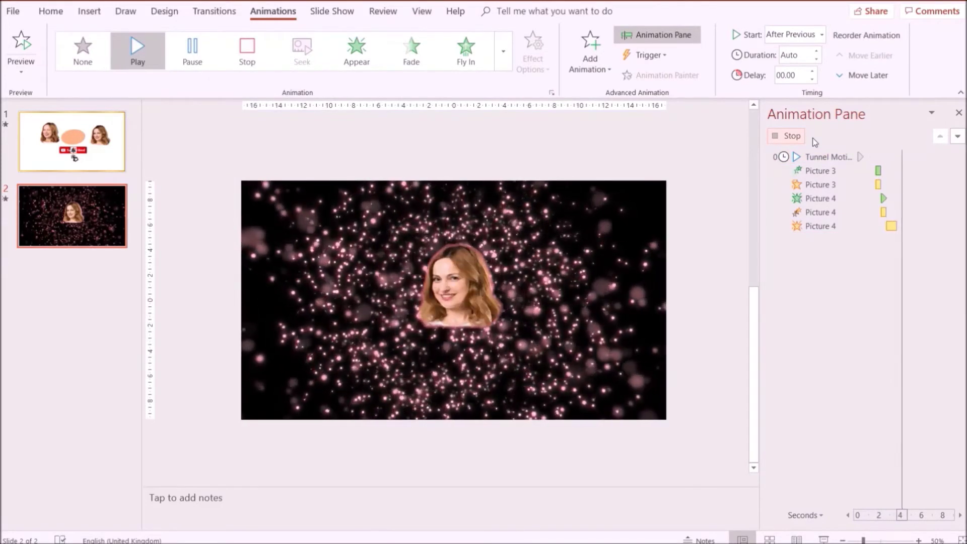
{"action": "key", "text": "Page_Up"}
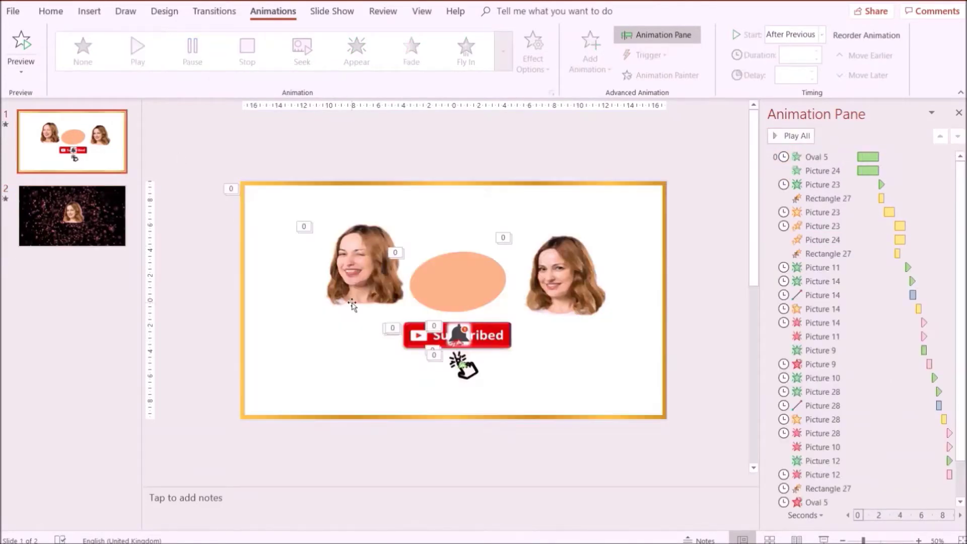
Step: Copy the Subscribe button, bell and hand from slide 1 and paste them onto slide 2
{"action": "left_click_drag", "start_coordinate": [517, 450], "coordinate": [364, 320]}
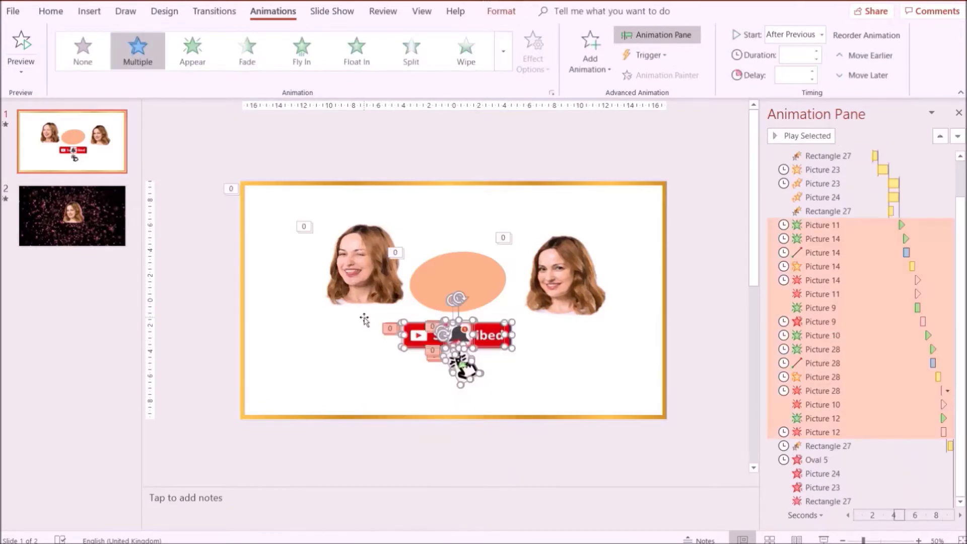
{"action": "right_click", "coordinate": [418, 355]}
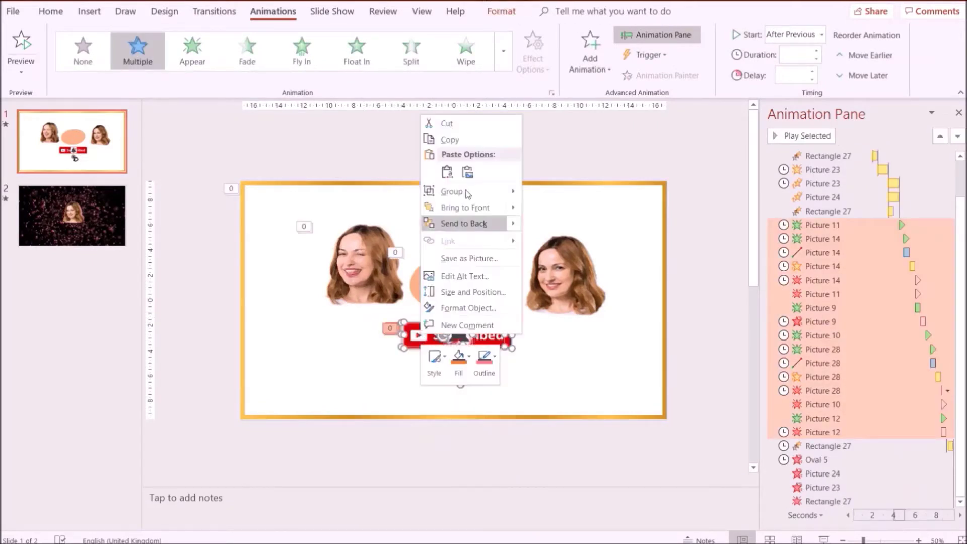
{"action": "left_click", "coordinate": [443, 136]}
{"action": "scroll", "coordinate": [441, 392], "scroll_direction": "down", "scroll_amount": 1}
{"action": "right_click", "coordinate": [462, 356]}
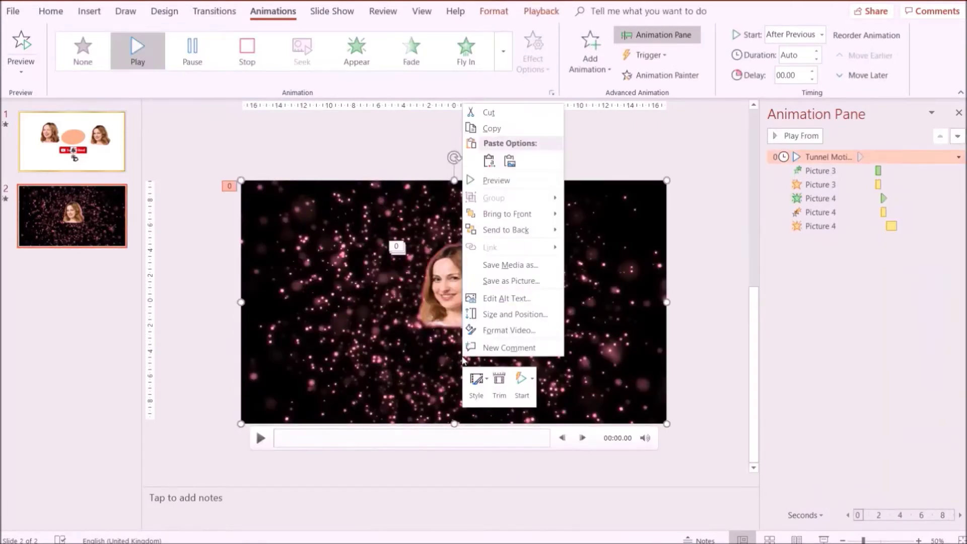
{"action": "left_click", "coordinate": [489, 161]}
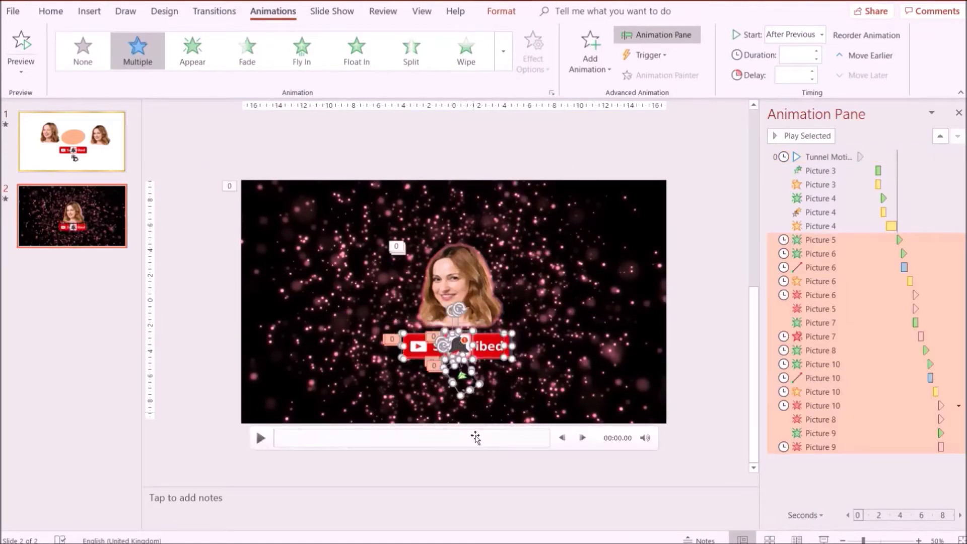
Step: Preview slide 2's animation sequence from the Tunnel Motion video's animation
{"action": "left_click", "coordinate": [715, 281]}
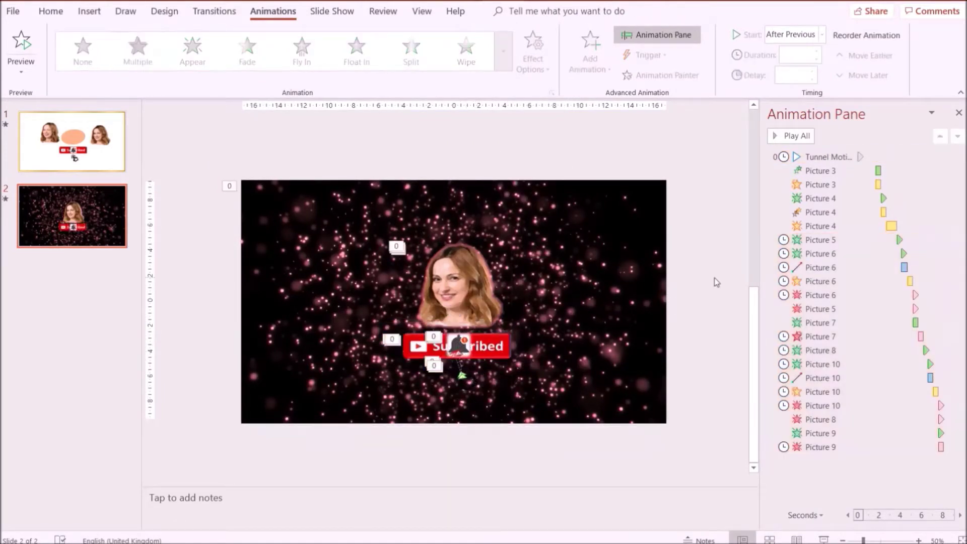
{"action": "left_click", "coordinate": [826, 156]}
{"action": "left_click", "coordinate": [811, 138]}
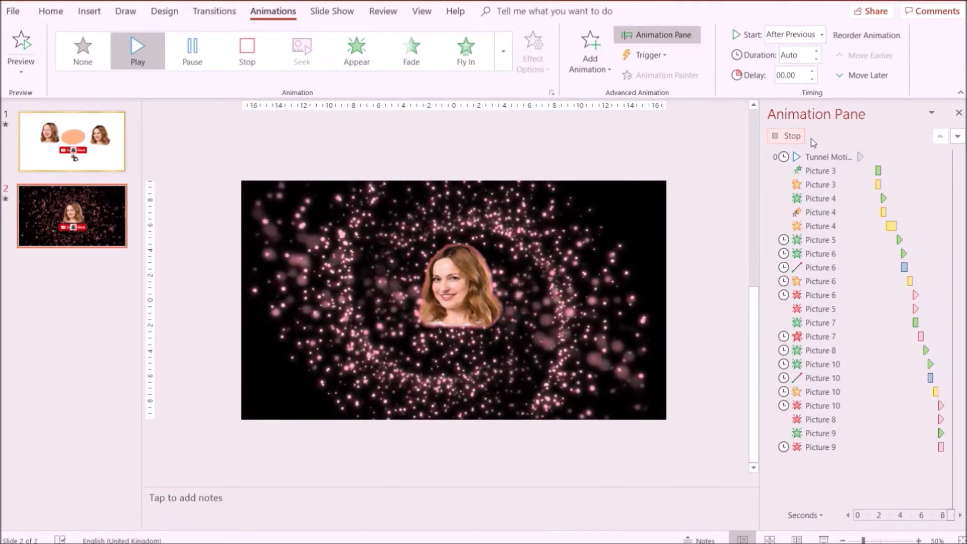
Step: Add a Dissolve Out exit effect to both face pictures on slide 2
{"action": "left_click", "coordinate": [449, 303]}
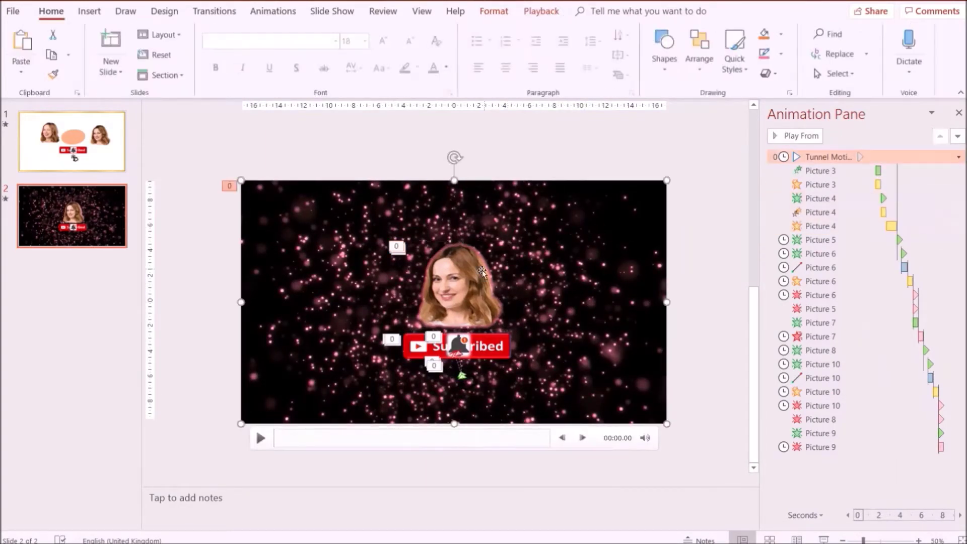
{"action": "left_click", "coordinate": [532, 273]}
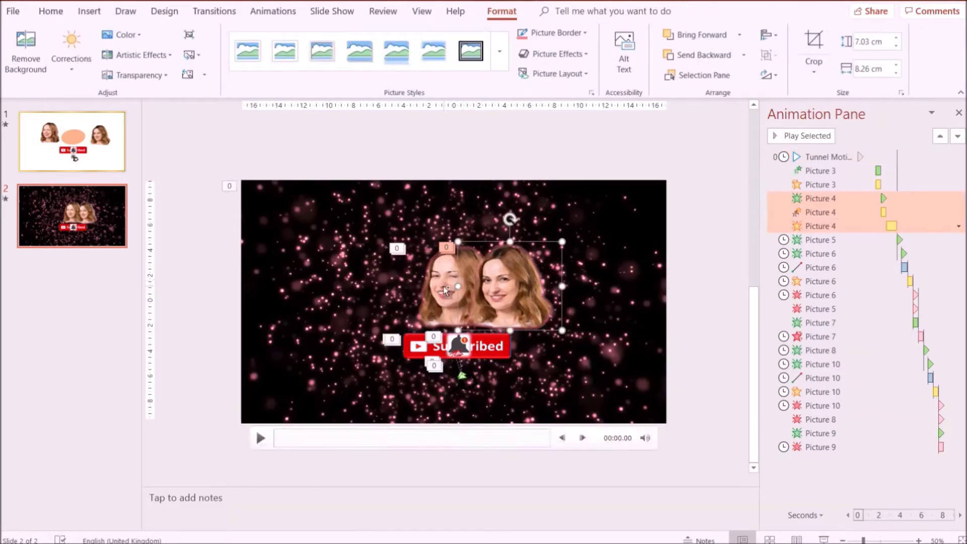
{"action": "left_click", "coordinate": [443, 287], "text": "shift"}
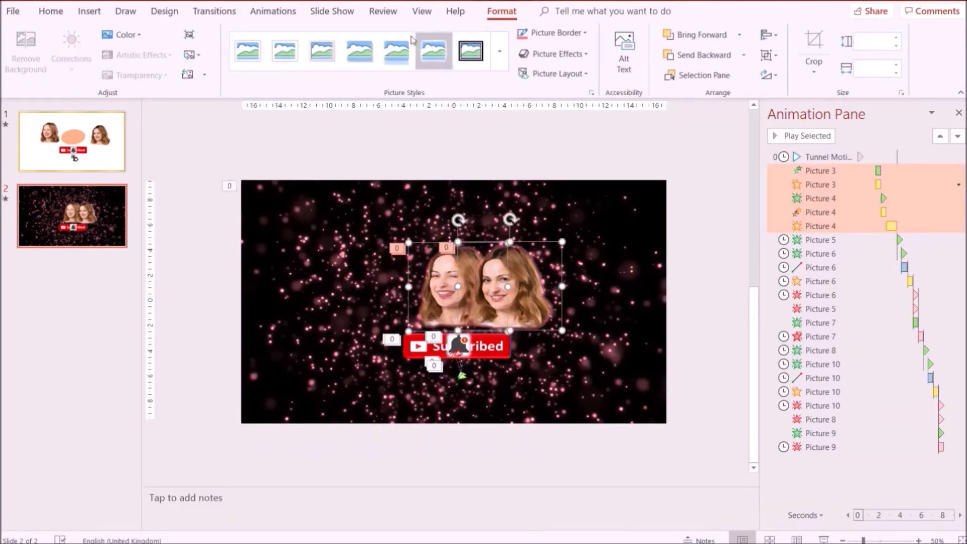
{"action": "left_click", "coordinate": [291, 14]}
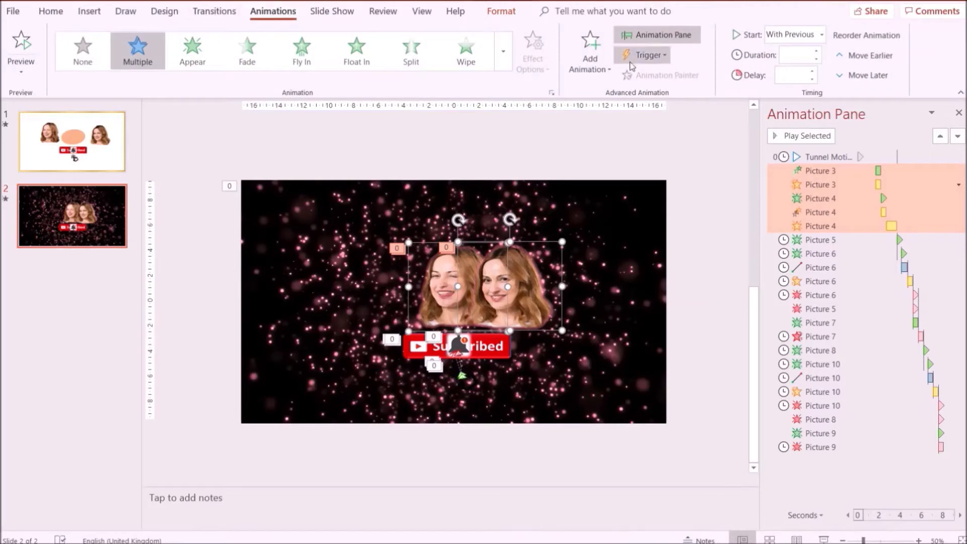
{"action": "left_click", "coordinate": [593, 70]}
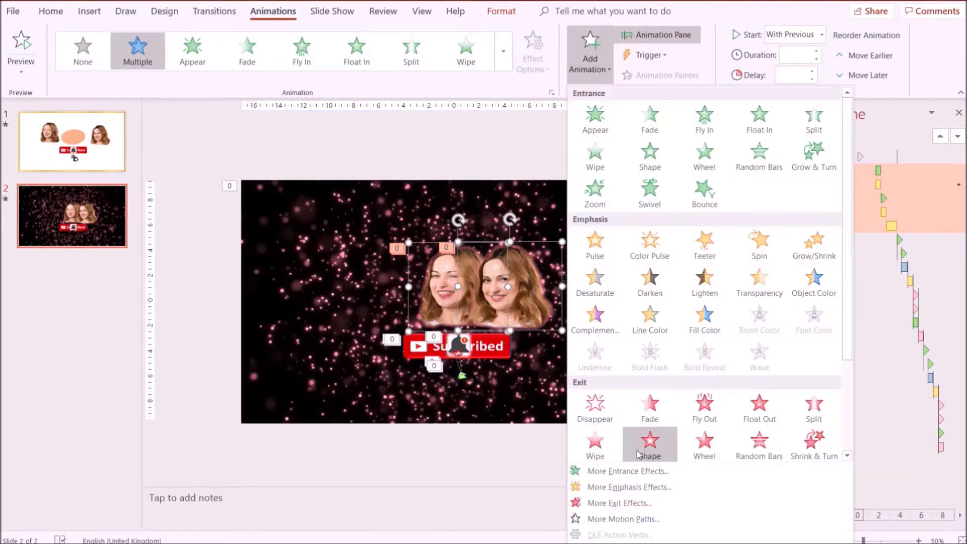
{"action": "left_click", "coordinate": [612, 501]}
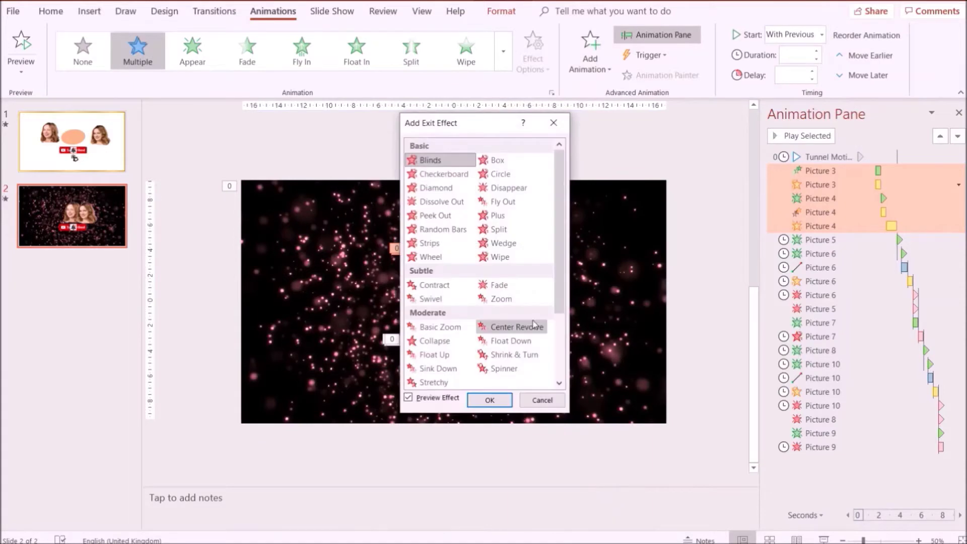
{"action": "left_click", "coordinate": [442, 202]}
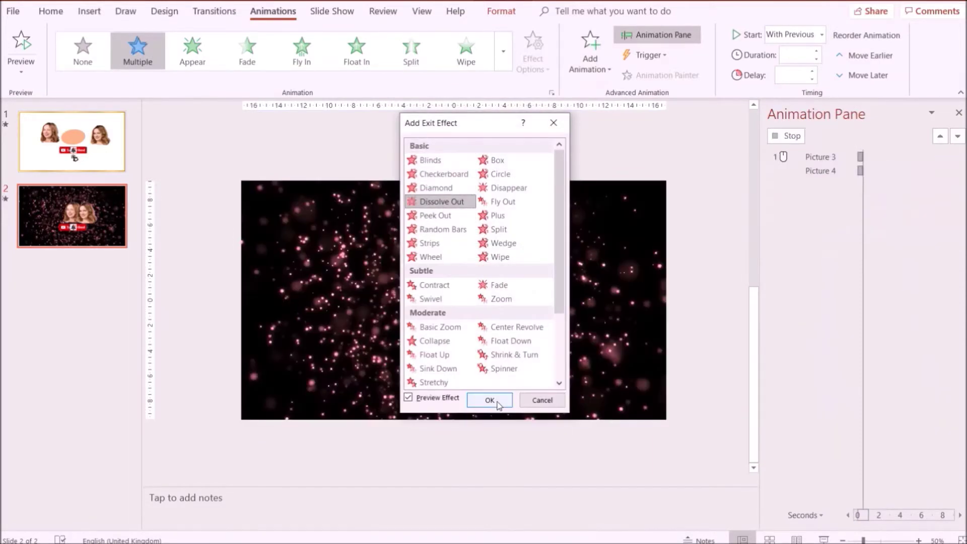
{"action": "left_click", "coordinate": [490, 400]}
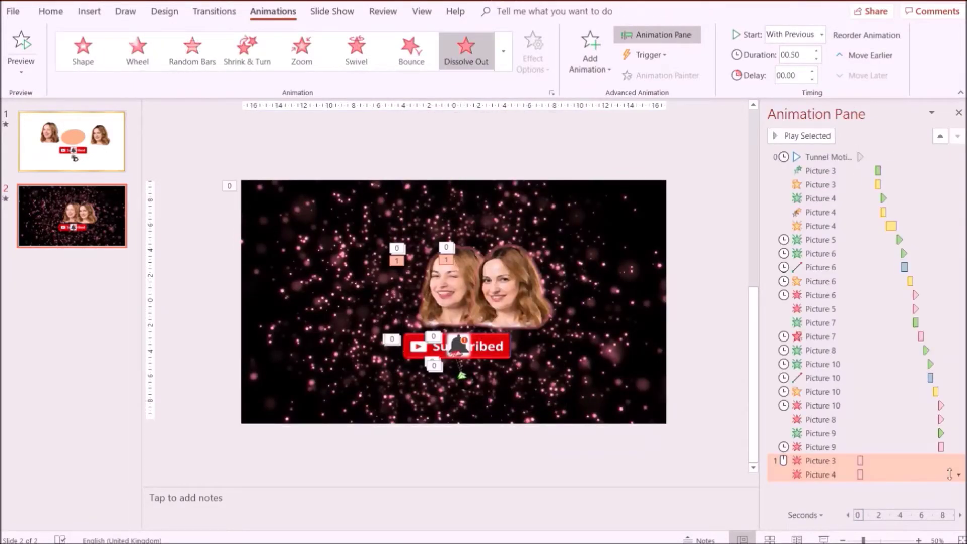
Step: Set the face exits to start With Previous and push them later to 8.8 s
{"action": "left_click", "coordinate": [958, 475]}
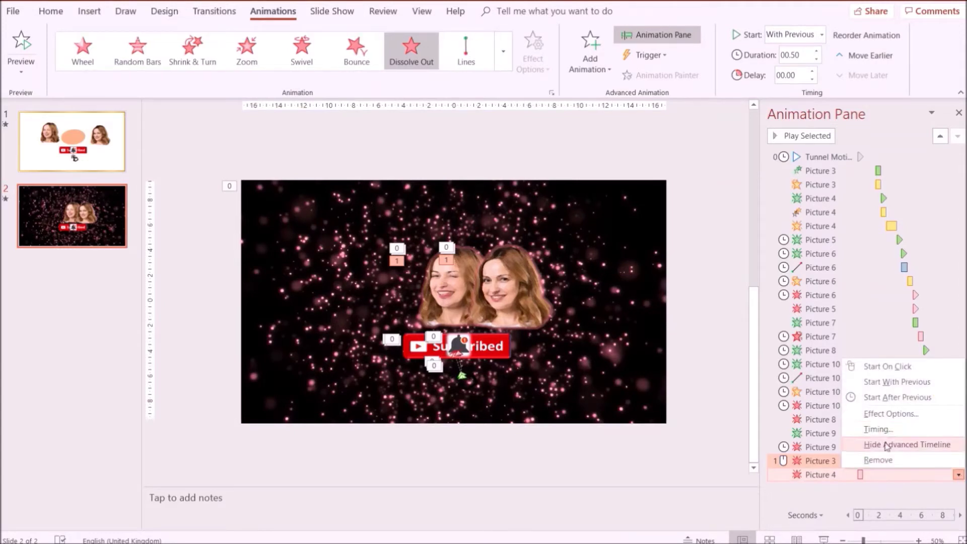
{"action": "left_click", "coordinate": [886, 382]}
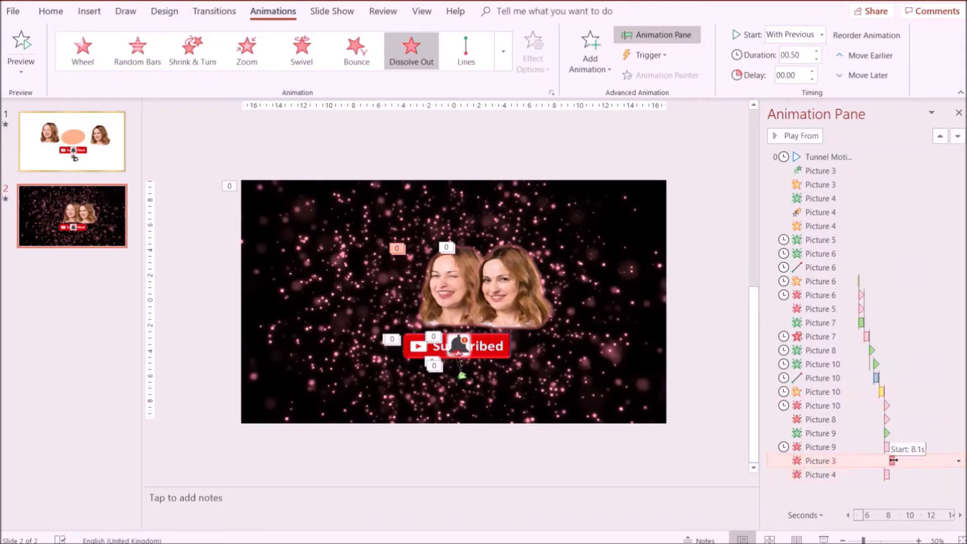
{"action": "left_click_drag", "start_coordinate": [893, 460], "coordinate": [901, 460]}
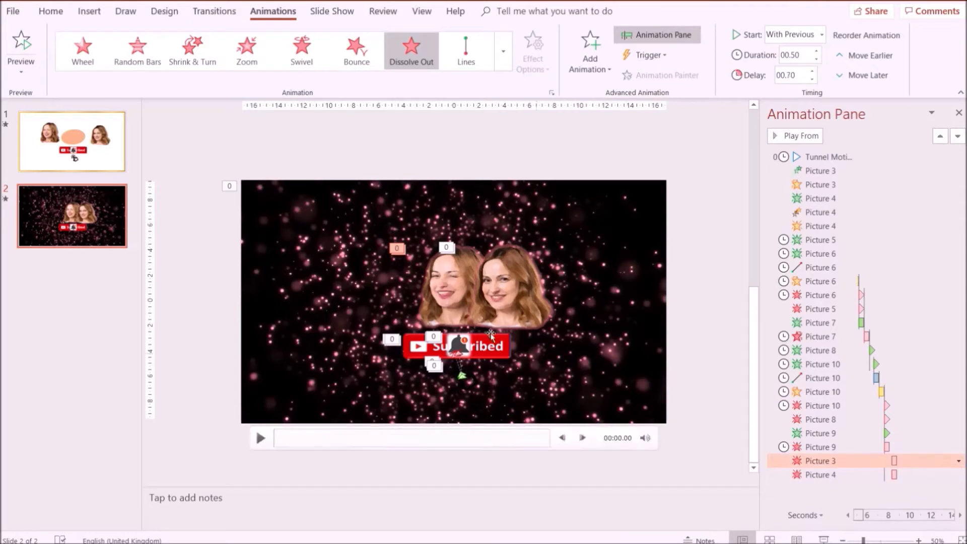
{"action": "left_click", "coordinate": [469, 297]}
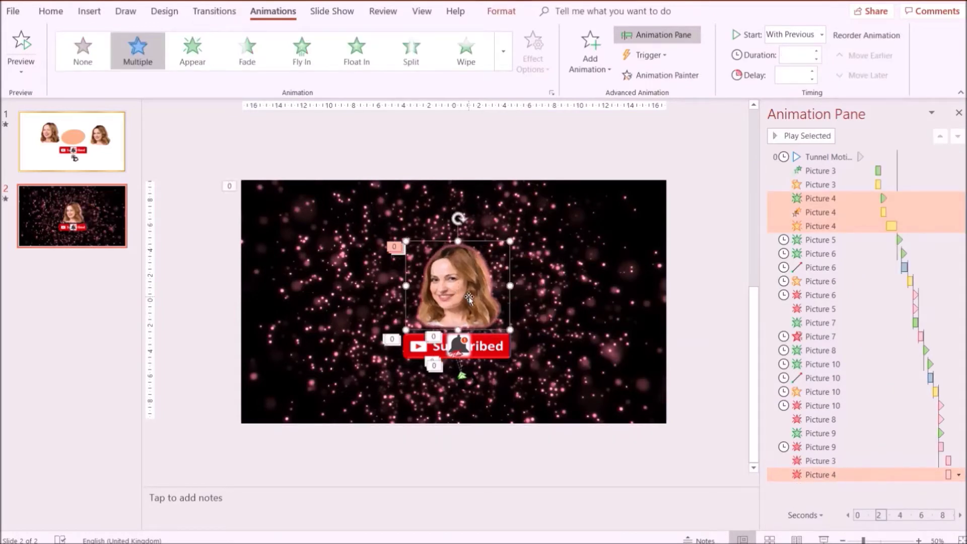
Step: Give the background Tunnel Motion video a Dissolve Out exit effect
{"action": "left_click", "coordinate": [524, 227]}
{"action": "left_click", "coordinate": [590, 53]}
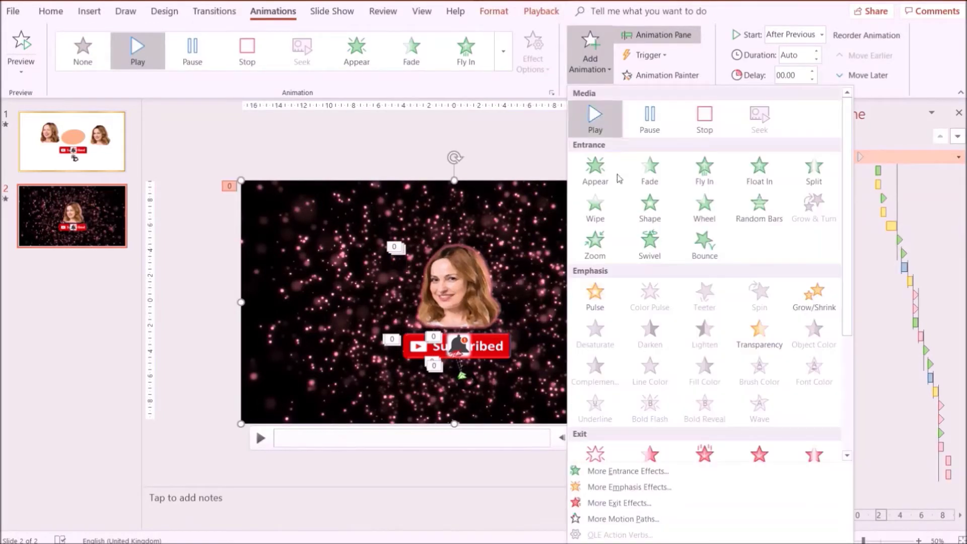
{"action": "left_click", "coordinate": [620, 503]}
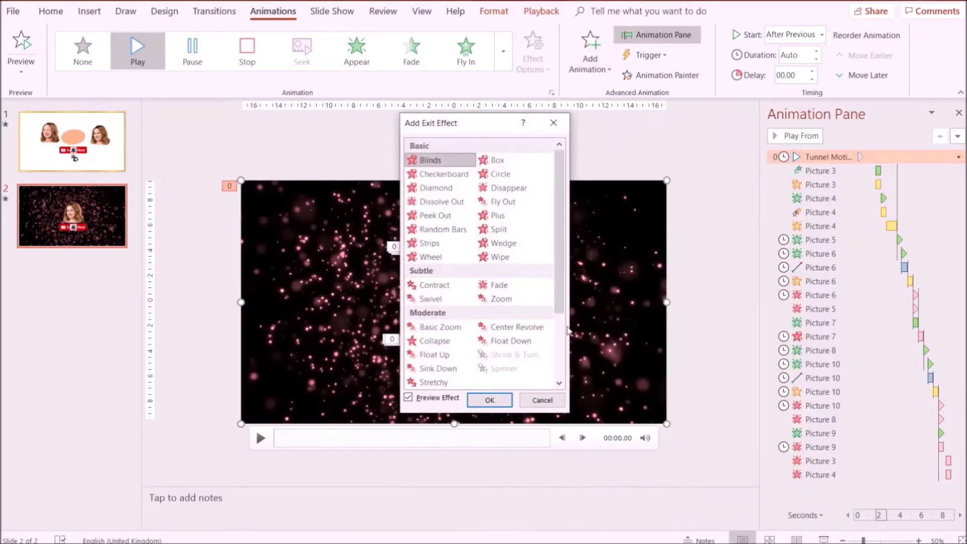
{"action": "left_click", "coordinate": [442, 201]}
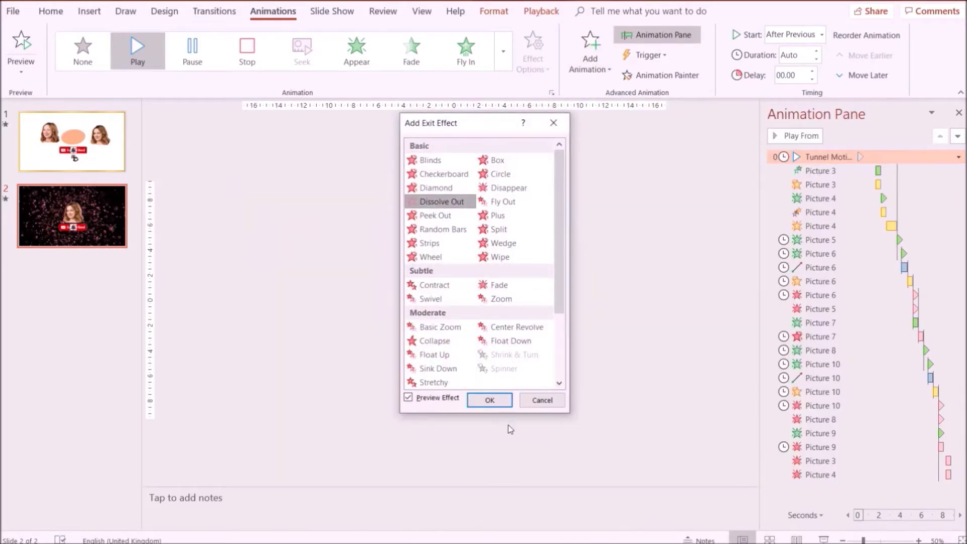
{"action": "left_click", "coordinate": [490, 400]}
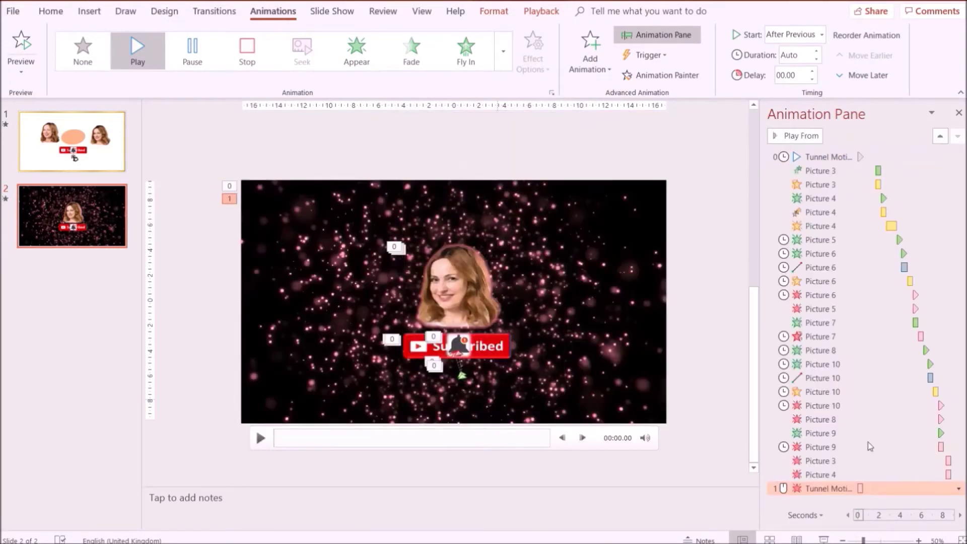
Step: Set the video's exit to With Previous, delayed to about 9.3 s, and preview slide 2
{"action": "left_click", "coordinate": [959, 489]}
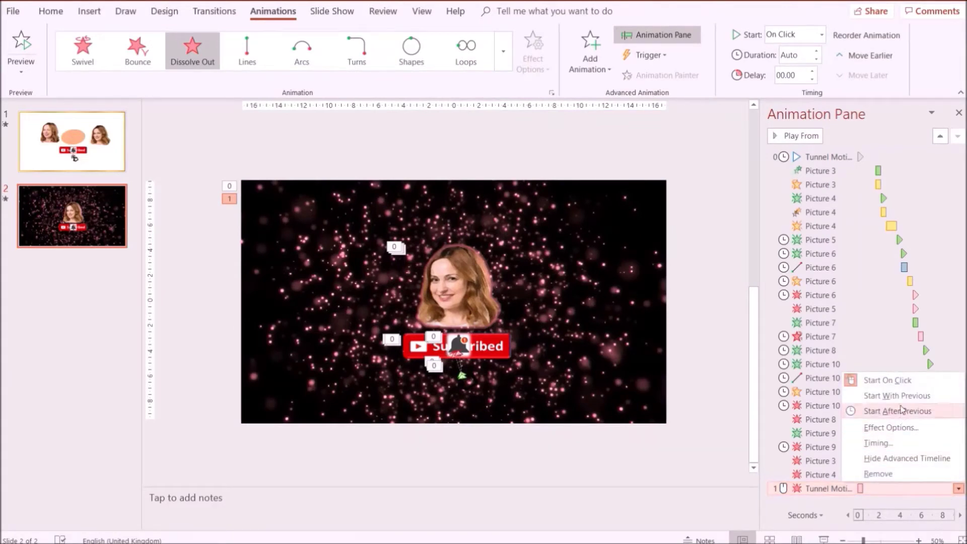
{"action": "left_click", "coordinate": [897, 395]}
{"action": "left_click_drag", "start_coordinate": [892, 500], "coordinate": [917, 495]}
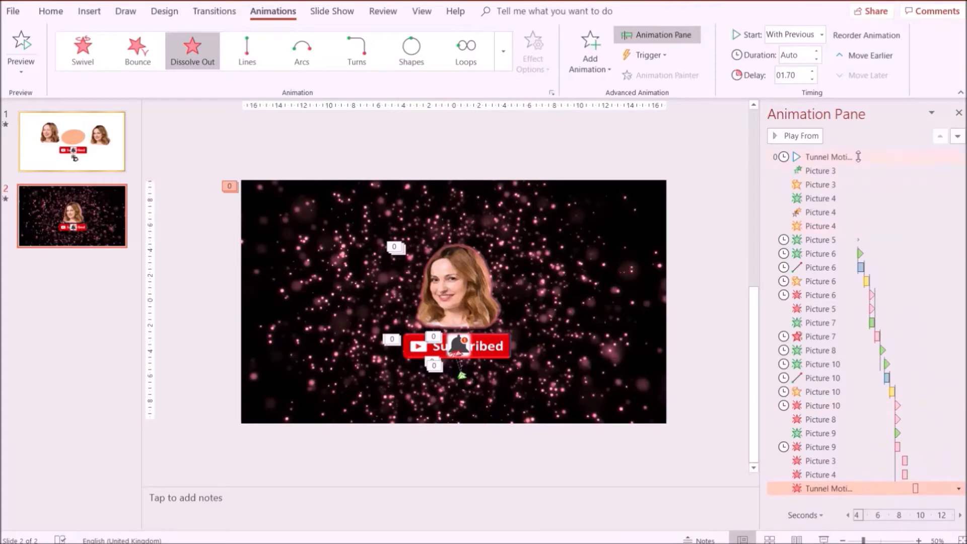
{"action": "left_click", "coordinate": [806, 136]}
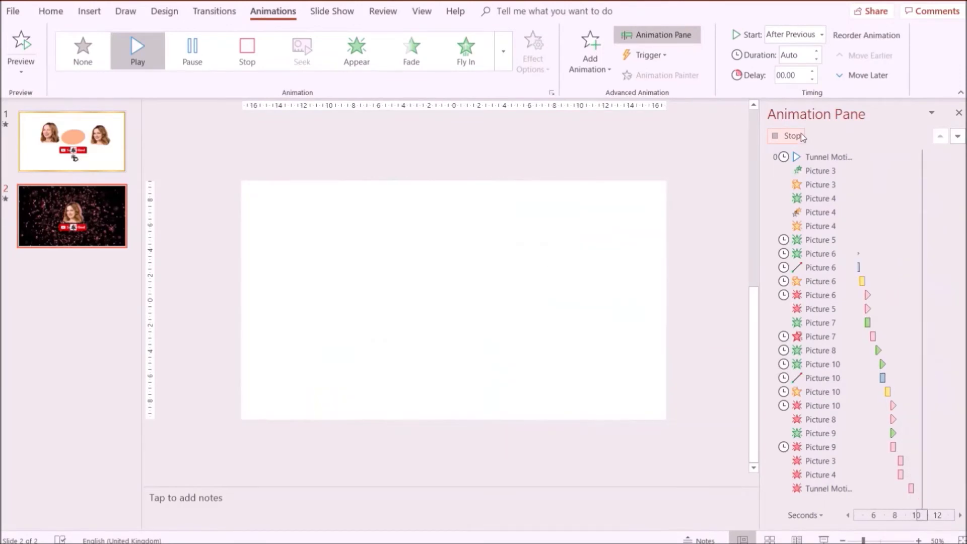
Step: Cut the first slide with the face photos and peach oval out of the deck
{"action": "right_click", "coordinate": [74, 173]}
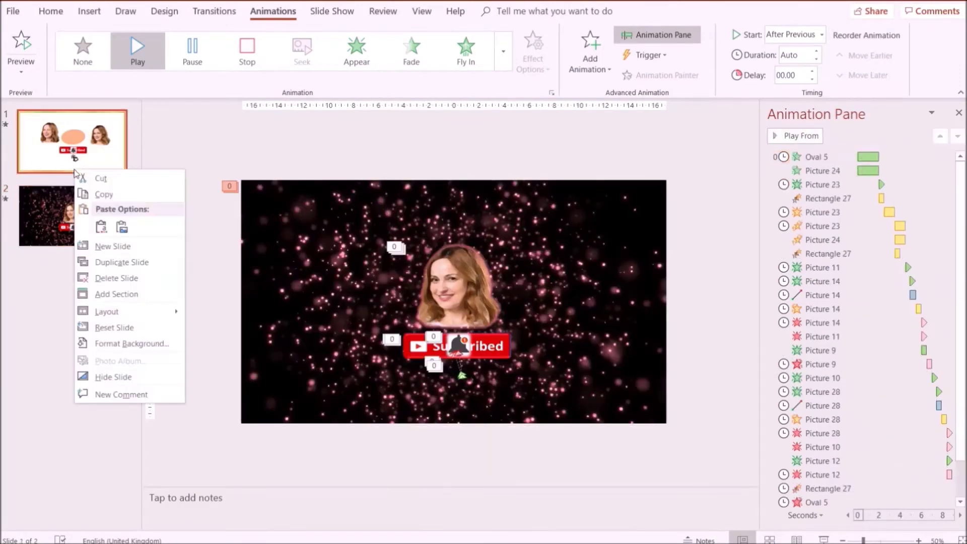
{"action": "left_click", "coordinate": [100, 179]}
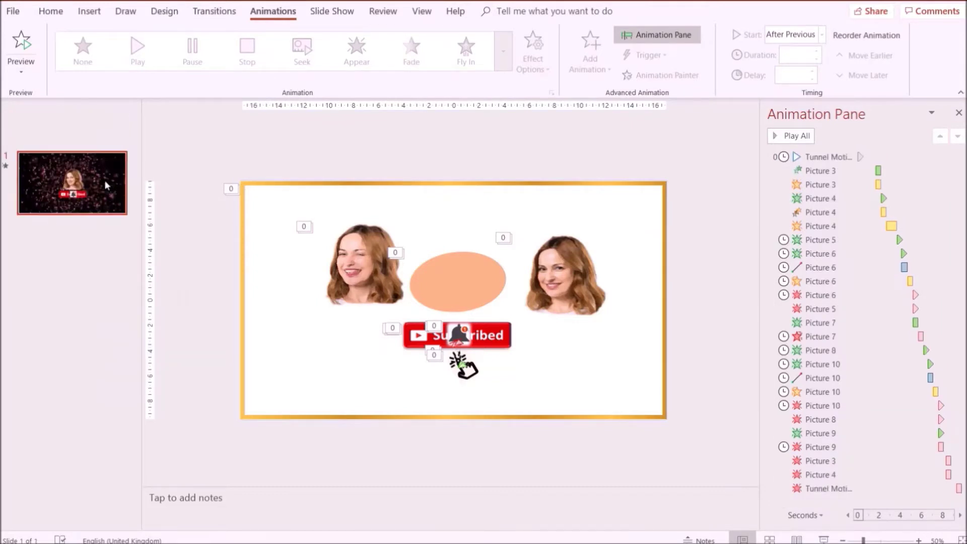
{"action": "left_click", "coordinate": [90, 12]}
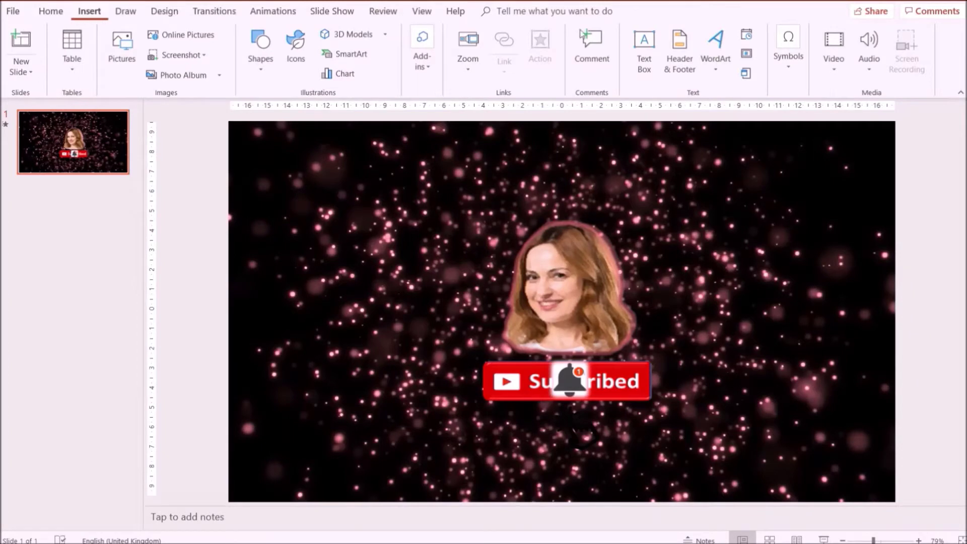
{"action": "left_click", "coordinate": [874, 74]}
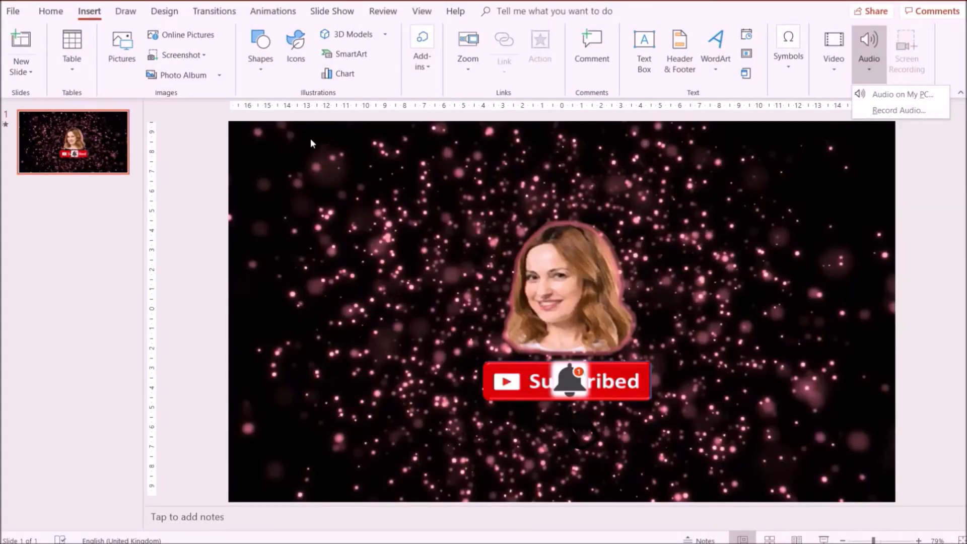
Step: Save the particle slide to This PC as an MPEG-4 video named 'intro vid'
{"action": "left_click", "coordinate": [14, 11]}
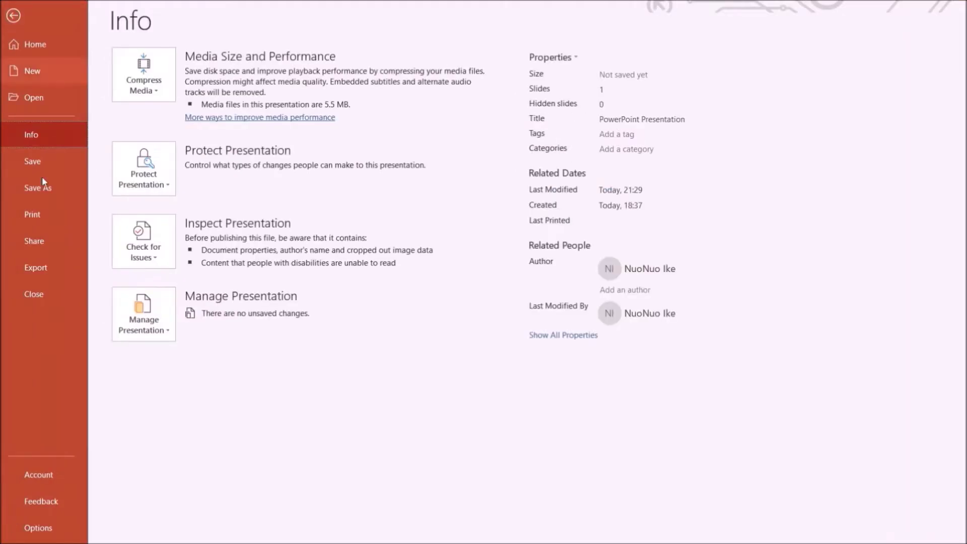
{"action": "left_click", "coordinate": [40, 189]}
{"action": "left_click", "coordinate": [503, 91]}
{"action": "left_click", "coordinate": [503, 296]}
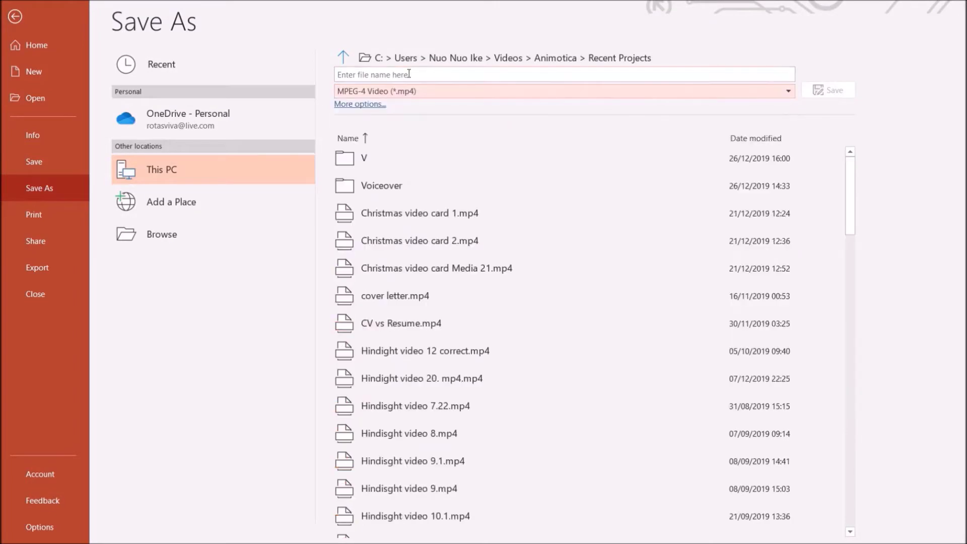
{"action": "left_click", "coordinate": [504, 74]}
{"action": "type", "text": "intro vid 2"}
{"action": "left_click", "coordinate": [831, 91]}
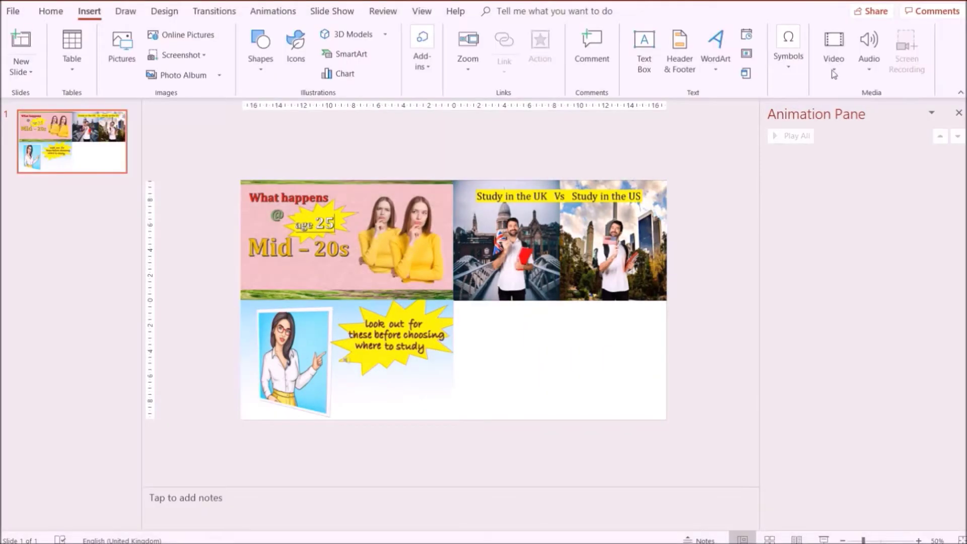
Step: Insert the road-scene video clip from the PC and remove its trigger animation
{"action": "left_click", "coordinate": [834, 74]}
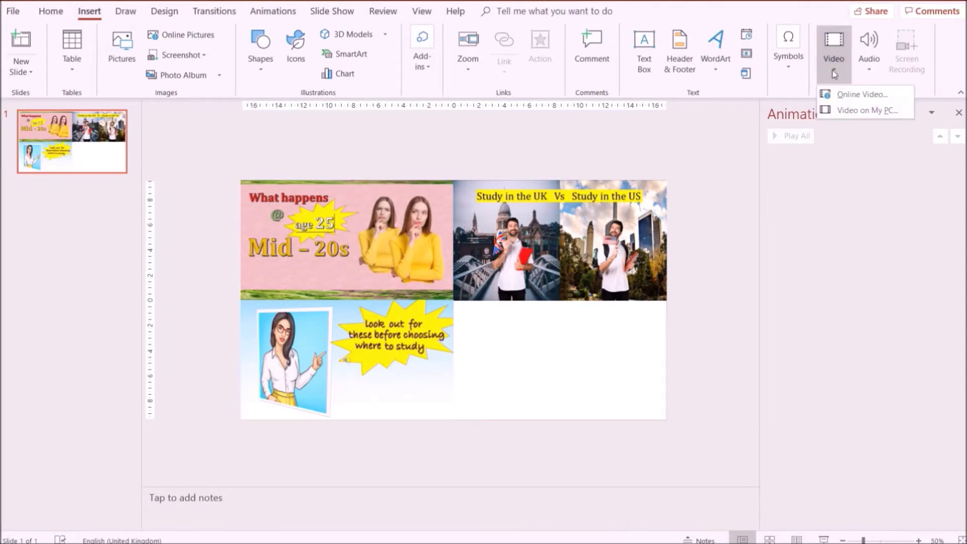
{"action": "left_click", "coordinate": [851, 111]}
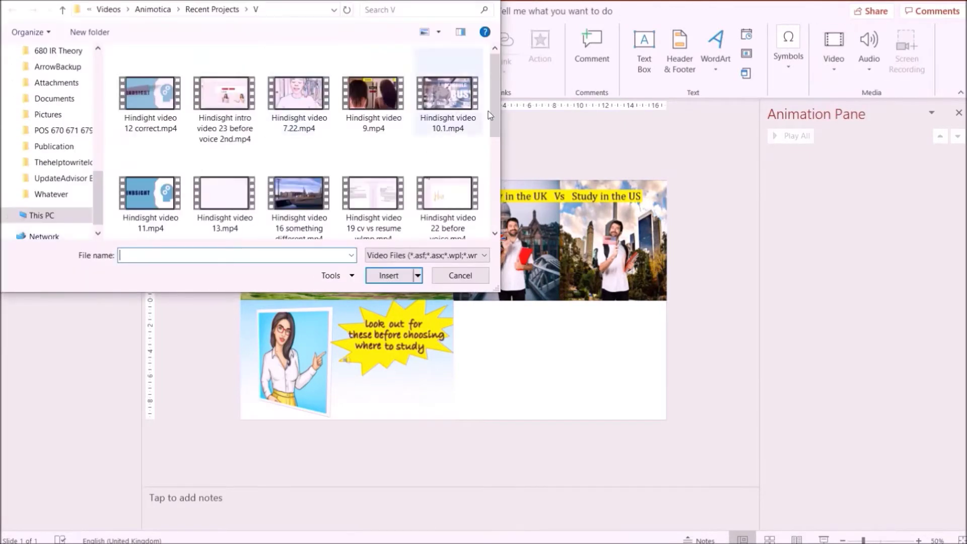
{"action": "left_click", "coordinate": [395, 274]}
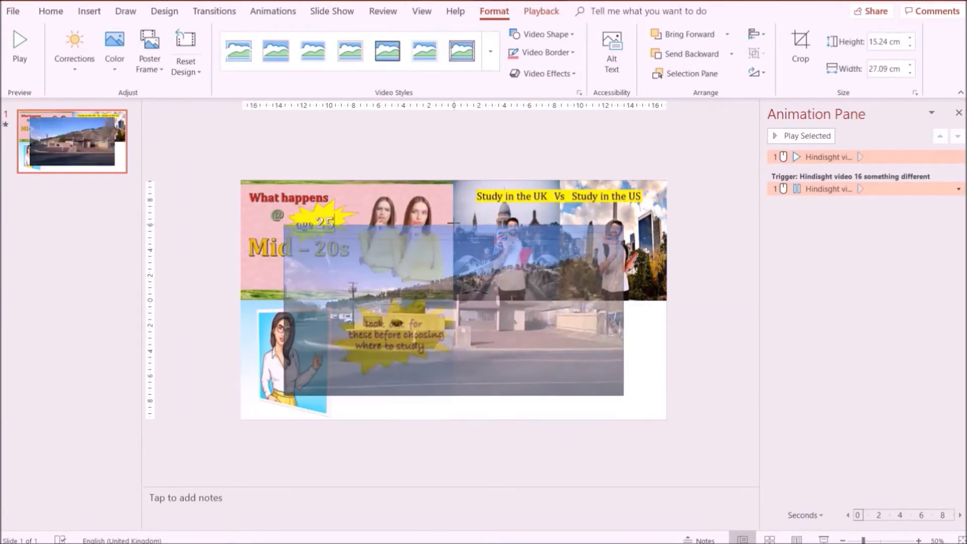
{"action": "mouse_move", "coordinate": [605, 412]}
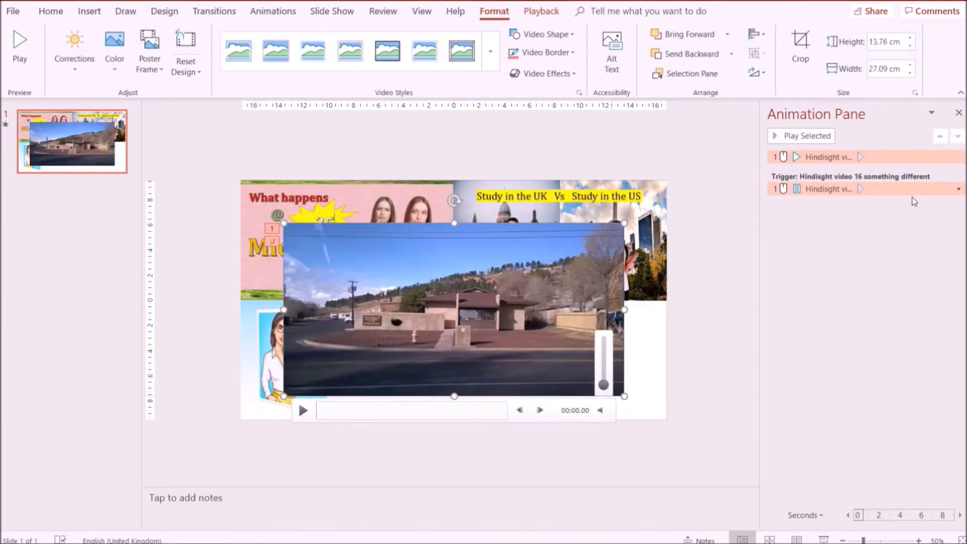
{"action": "left_click", "coordinate": [959, 189]}
{"action": "left_click", "coordinate": [867, 297]}
Step: Move and resize the road-scene clip to fill the collage's bottom-right quarter
{"action": "left_click_drag", "start_coordinate": [509, 324], "coordinate": [539, 345]}
{"action": "left_click_drag", "start_coordinate": [651, 330], "coordinate": [579, 330]}
{"action": "left_click_drag", "start_coordinate": [447, 245], "coordinate": [449, 311]}
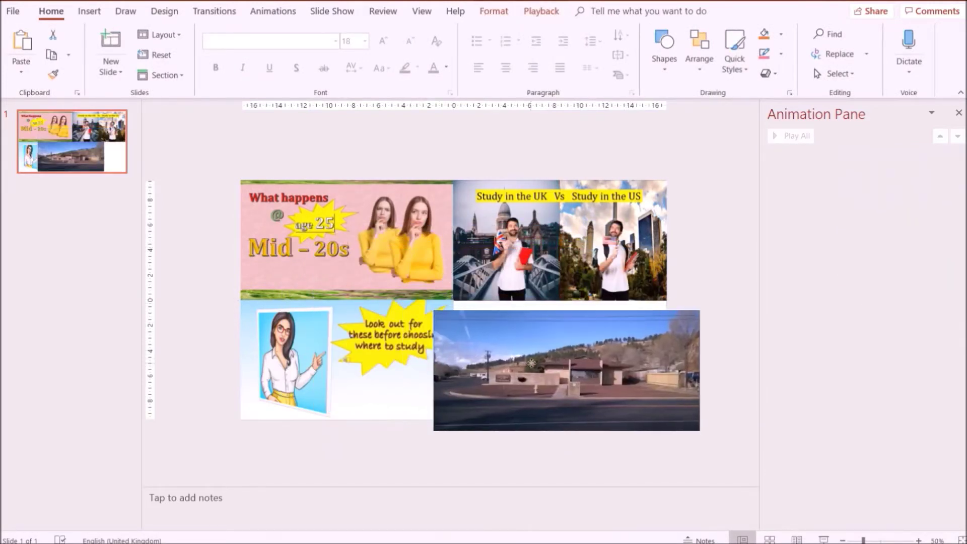
{"action": "left_click_drag", "start_coordinate": [567, 371], "coordinate": [587, 361]}
{"action": "left_click_drag", "start_coordinate": [719, 360], "coordinate": [666, 357]}
{"action": "left_click", "coordinate": [723, 351]}
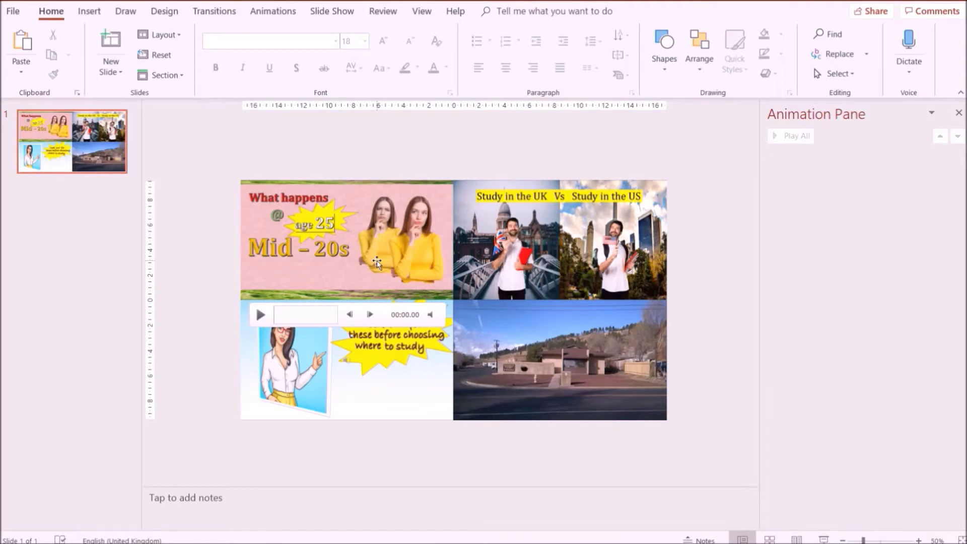
{"action": "left_click_drag", "start_coordinate": [222, 171], "coordinate": [671, 463]}
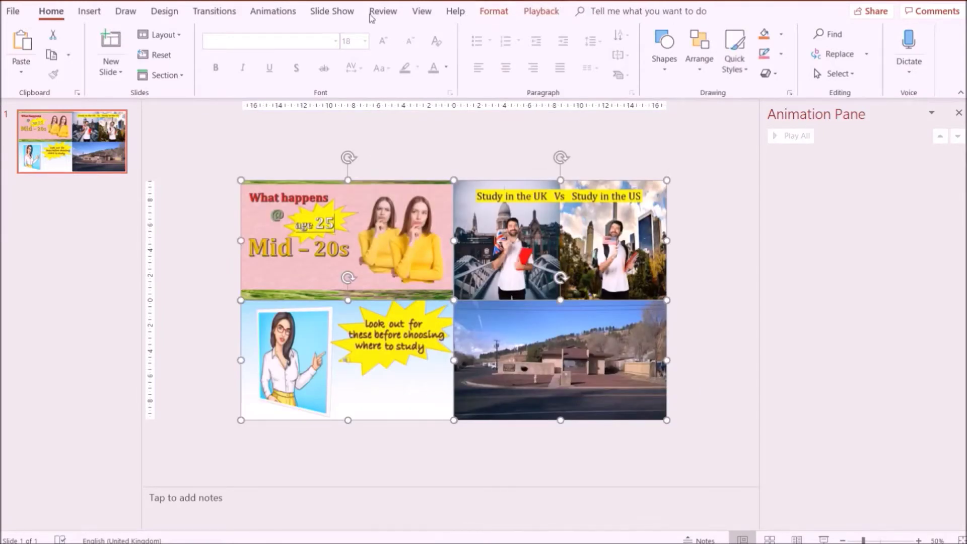
Step: Give all four collage clips a Play animation starting With Previous
{"action": "left_click", "coordinate": [273, 11]}
{"action": "left_click", "coordinate": [138, 51]}
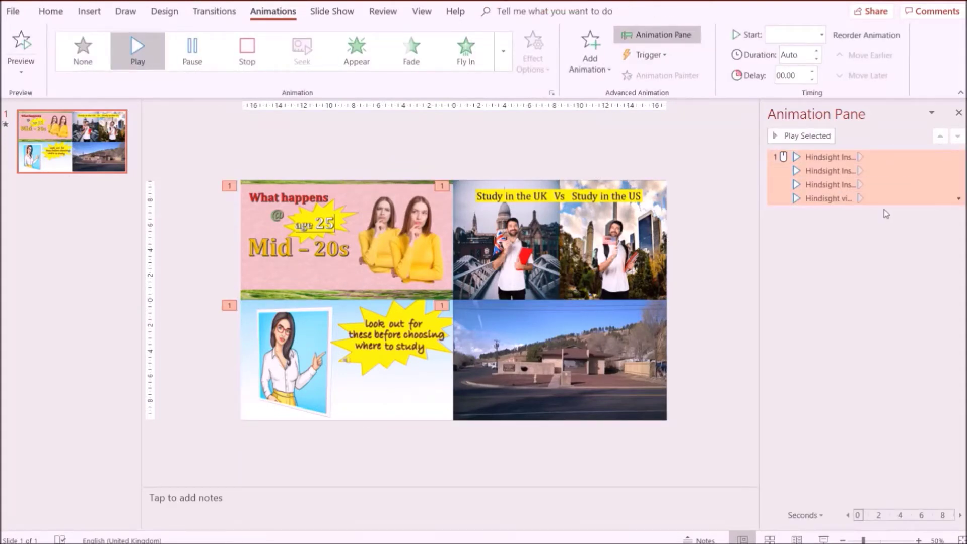
{"action": "left_click", "coordinate": [959, 198]}
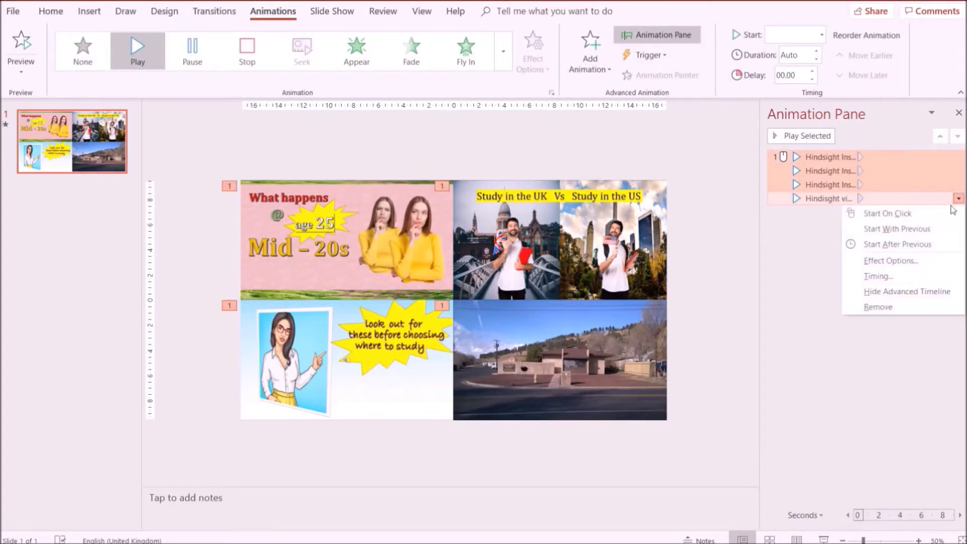
{"action": "left_click", "coordinate": [907, 233]}
{"action": "left_click", "coordinate": [719, 246]}
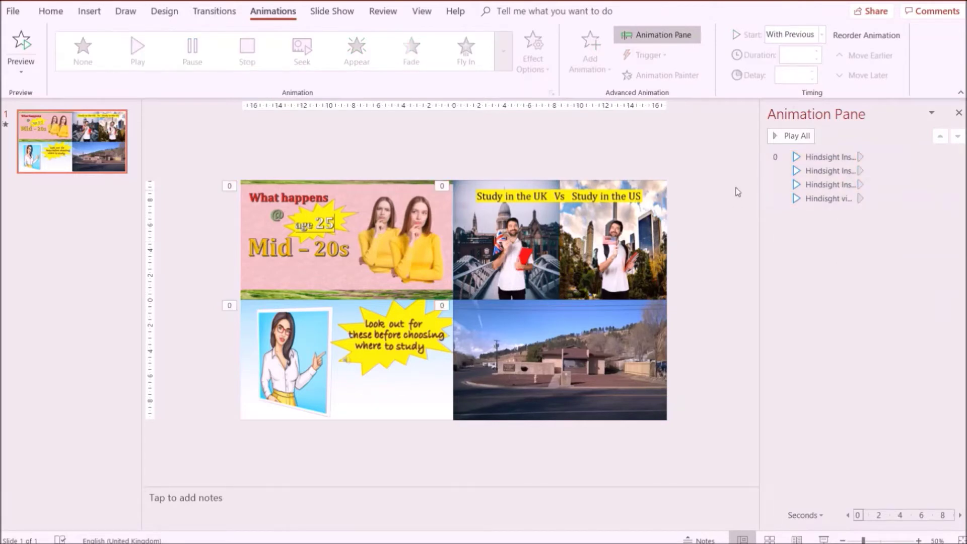
Step: Stagger the clips' start delays so the fourth clip begins at 5.9 s
{"action": "left_click_drag", "start_coordinate": [862, 171], "coordinate": [950, 184]}
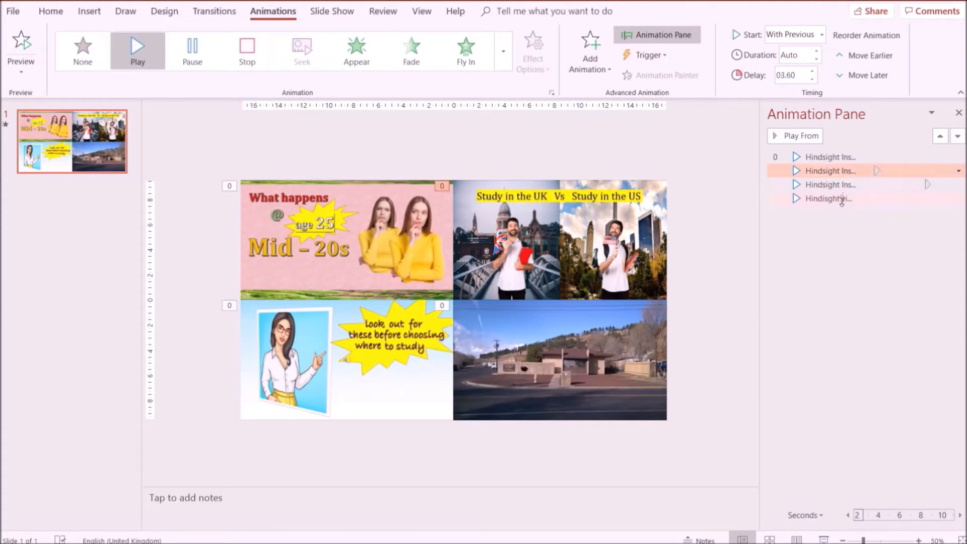
{"action": "left_click", "coordinate": [861, 198]}
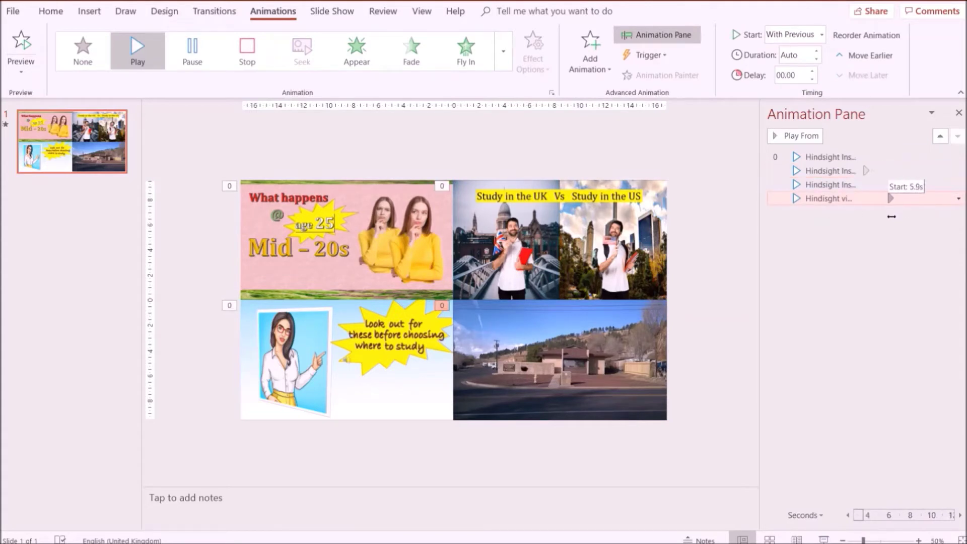
{"action": "left_click_drag", "start_coordinate": [891, 217], "coordinate": [890, 218]}
{"action": "left_click", "coordinate": [688, 154]}
{"action": "left_click_drag", "start_coordinate": [206, 154], "coordinate": [689, 437]}
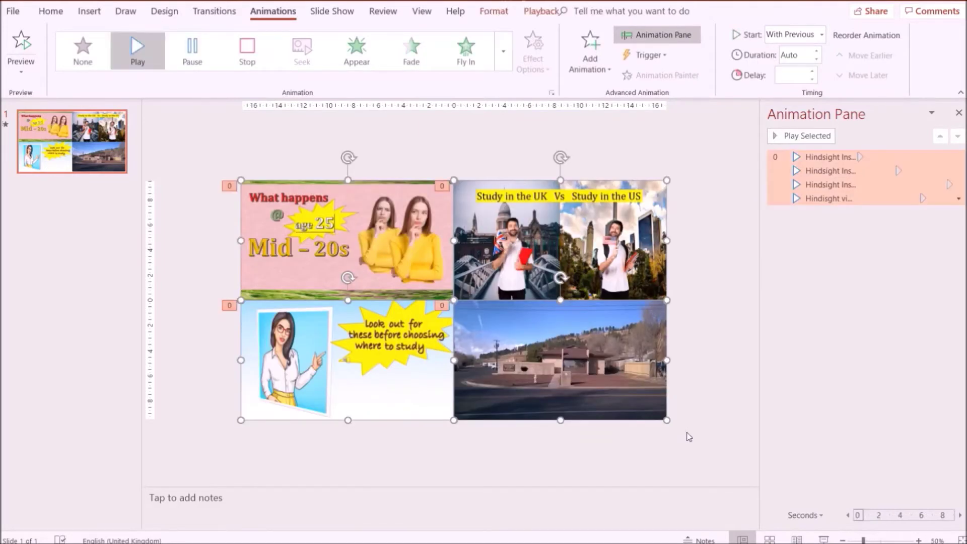
Step: Add a Dissolve Out exit starting With Previous to all four clips
{"action": "left_click", "coordinate": [599, 70]}
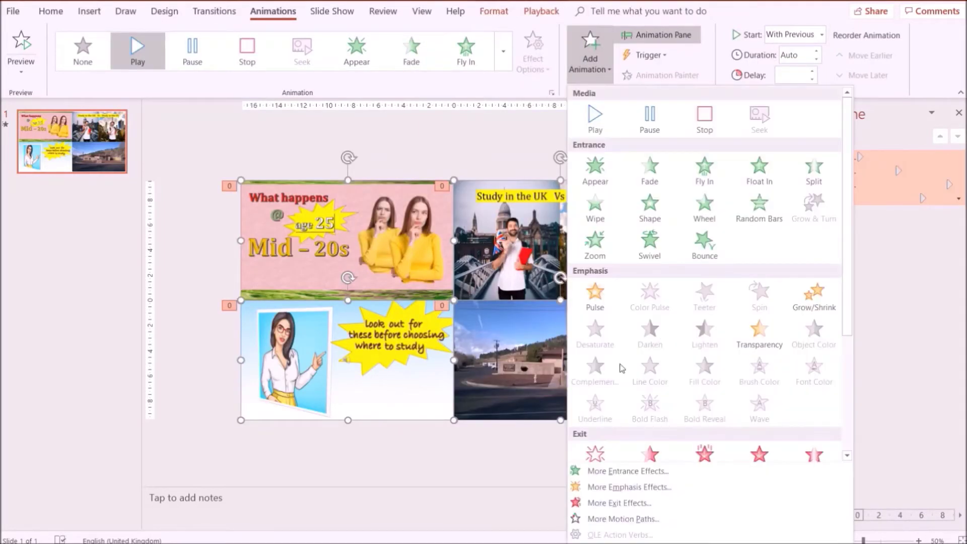
{"action": "left_click", "coordinate": [635, 504]}
{"action": "left_click", "coordinate": [429, 202]}
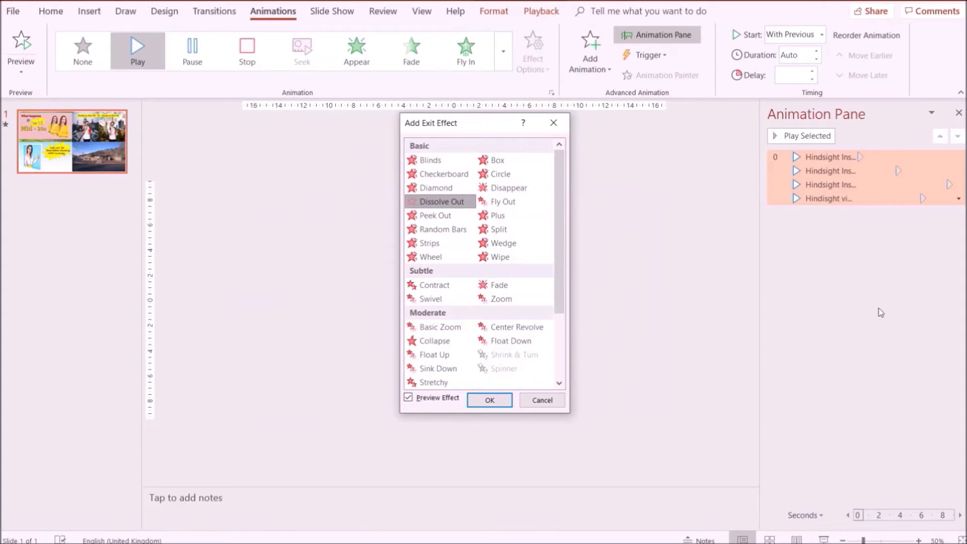
{"action": "left_click", "coordinate": [490, 398]}
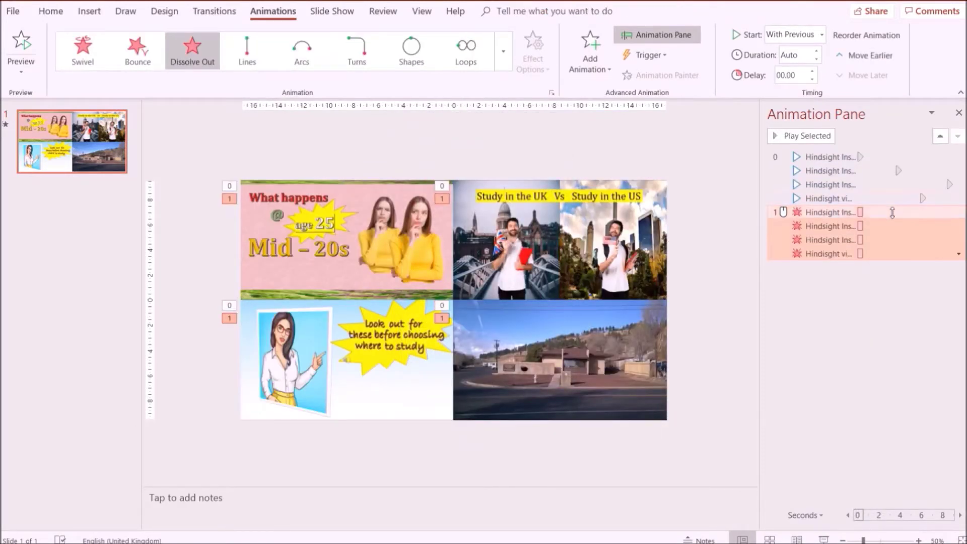
{"action": "left_click", "coordinate": [961, 253]}
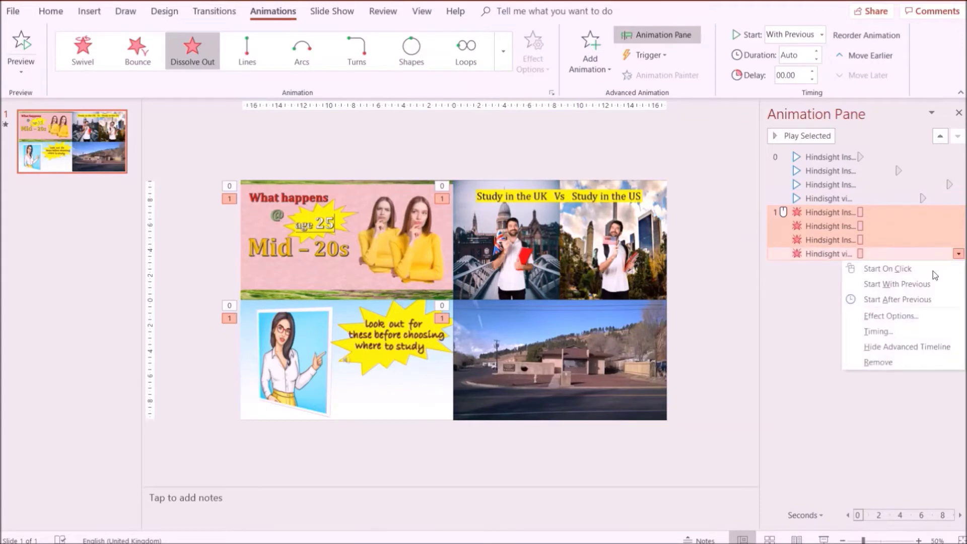
{"action": "left_click", "coordinate": [914, 283]}
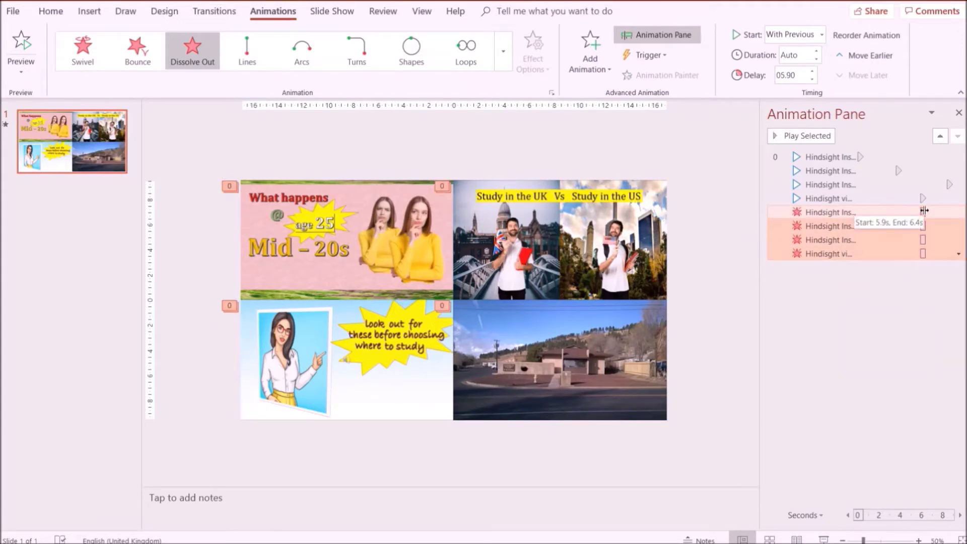
Step: Shift the exit timings later, one to 5.9 s and the last toward the end
{"action": "left_click_drag", "start_coordinate": [921, 213], "coordinate": [959, 227]}
{"action": "left_click", "coordinate": [909, 225]}
{"action": "left_click", "coordinate": [907, 240]}
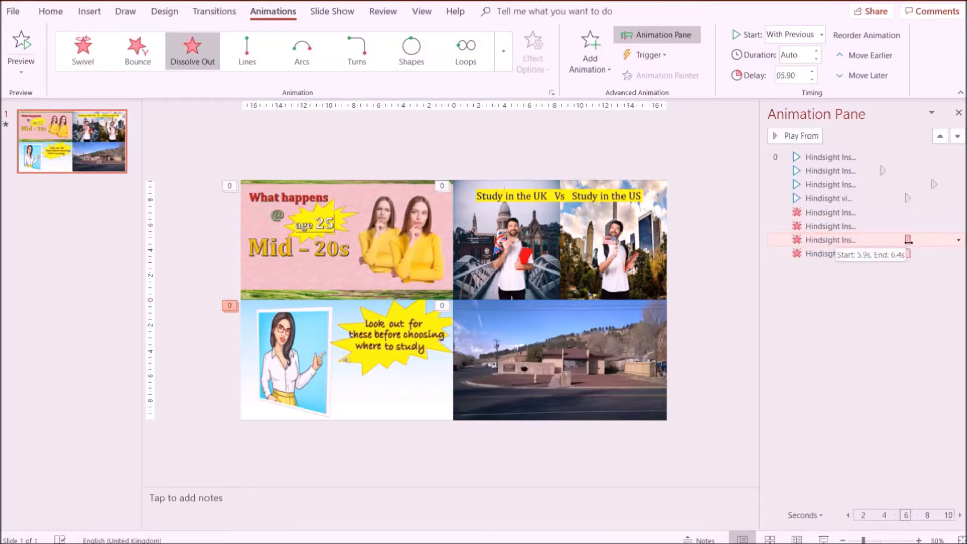
{"action": "left_click_drag", "start_coordinate": [902, 255], "coordinate": [920, 265]}
{"action": "left_click", "coordinate": [836, 157]}
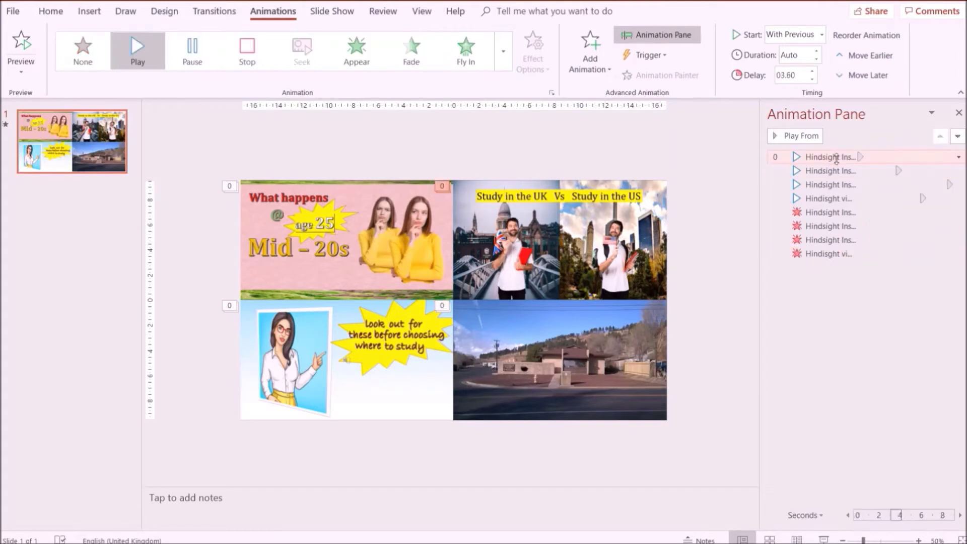
Step: Play the collage's full play-then-dissolve sequence from the Animation Pane, then end the preview
{"action": "left_click", "coordinate": [801, 137]}
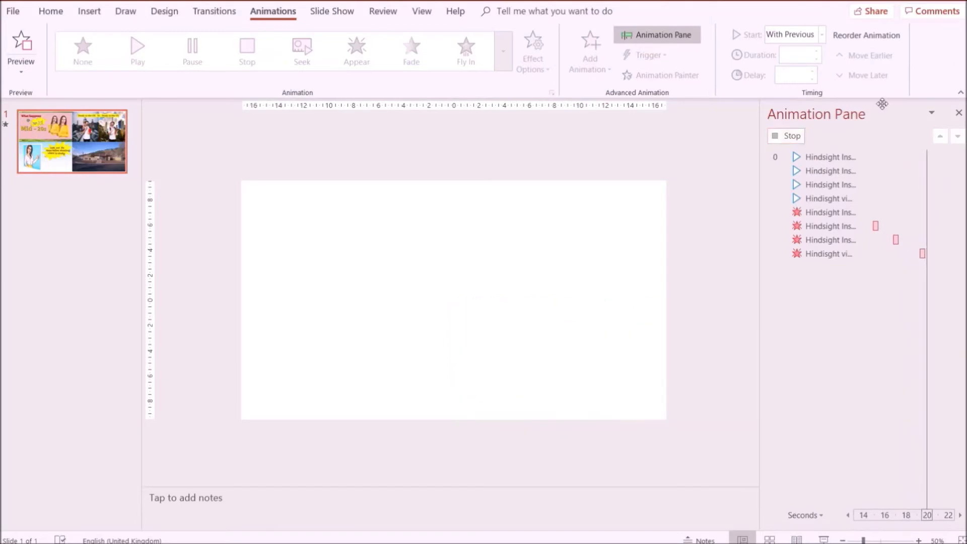
{"action": "key", "text": "alt+n"}
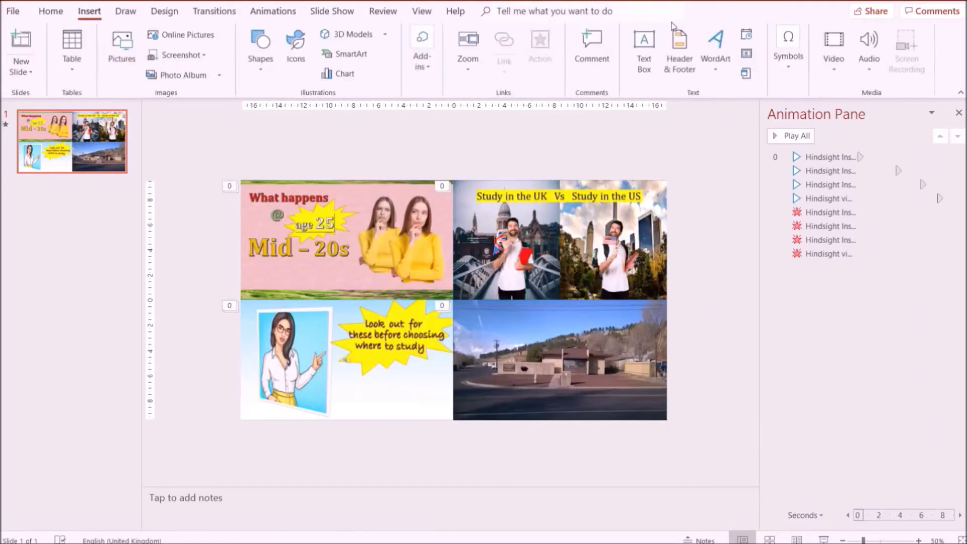
Step: Dismiss the Audio options and save the collage as an MP4 video named vid
{"action": "left_click", "coordinate": [871, 74]}
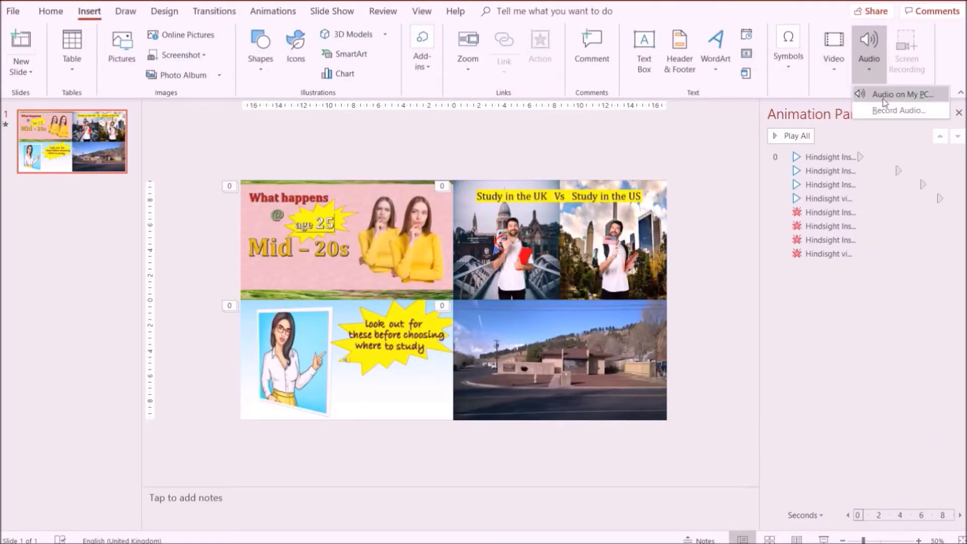
{"action": "left_click", "coordinate": [717, 164]}
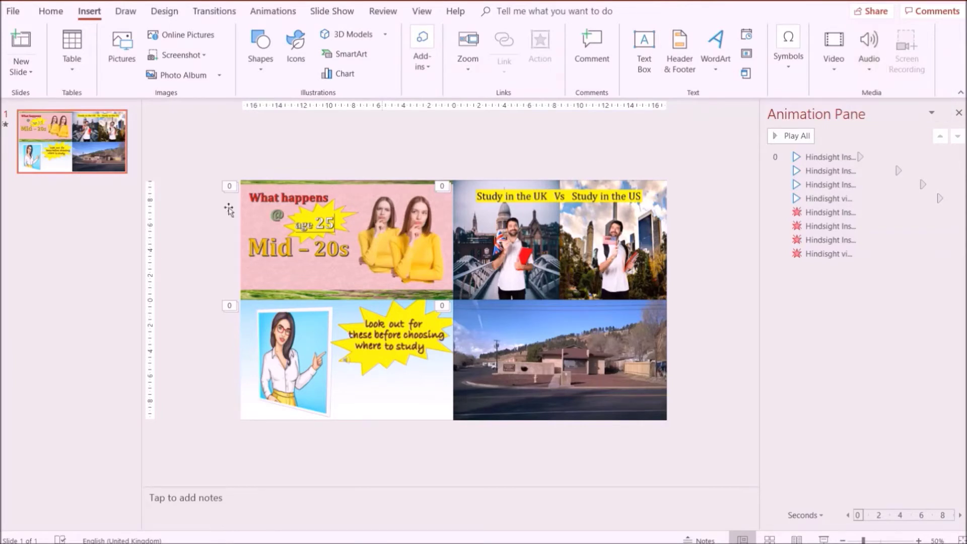
{"action": "left_click", "coordinate": [12, 11]}
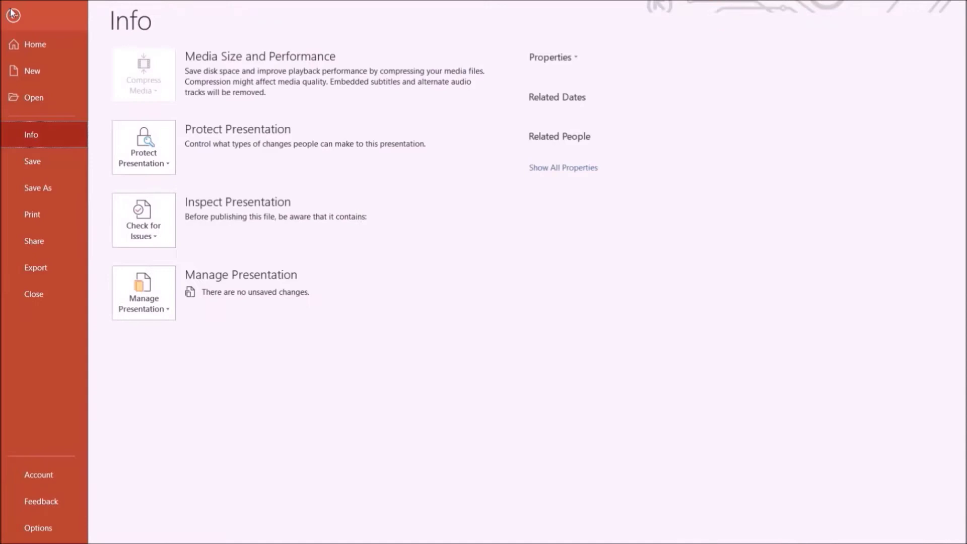
{"action": "left_click", "coordinate": [43, 189]}
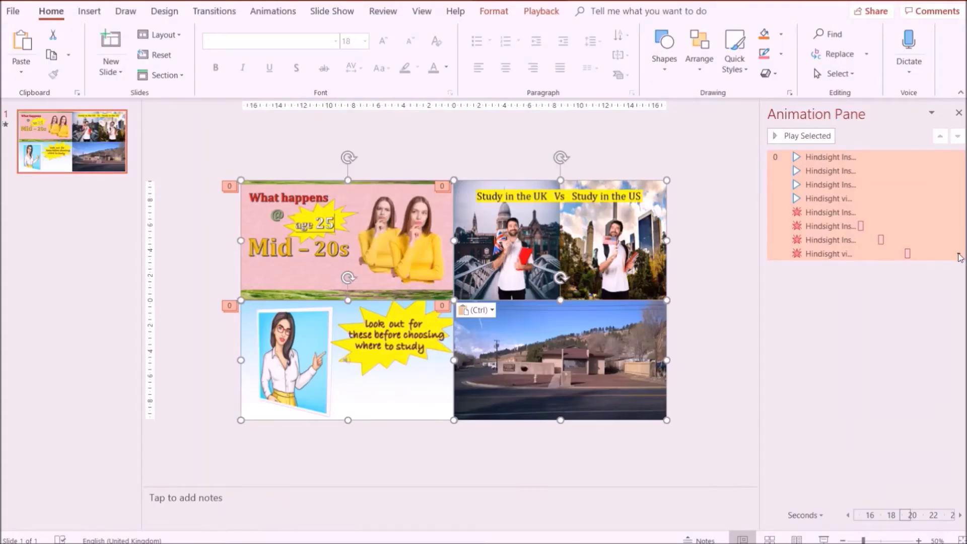
{"action": "left_click", "coordinate": [961, 258]}
Step: Remove all animations from the slide and stretch the road video to fill the slide
{"action": "left_click", "coordinate": [884, 363]}
{"action": "left_click", "coordinate": [588, 356]}
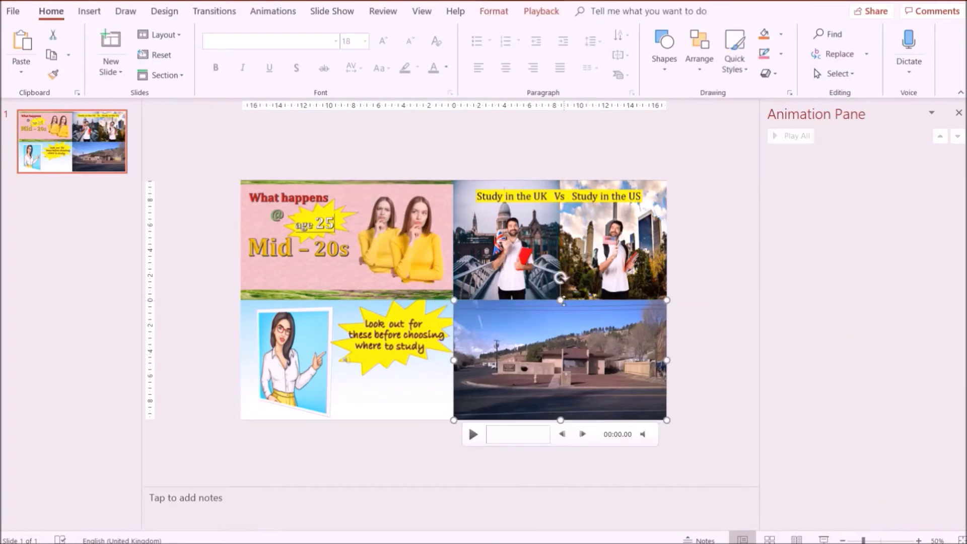
{"action": "left_click_drag", "start_coordinate": [564, 302], "coordinate": [561, 180]}
{"action": "left_click_drag", "start_coordinate": [453, 299], "coordinate": [241, 297]}
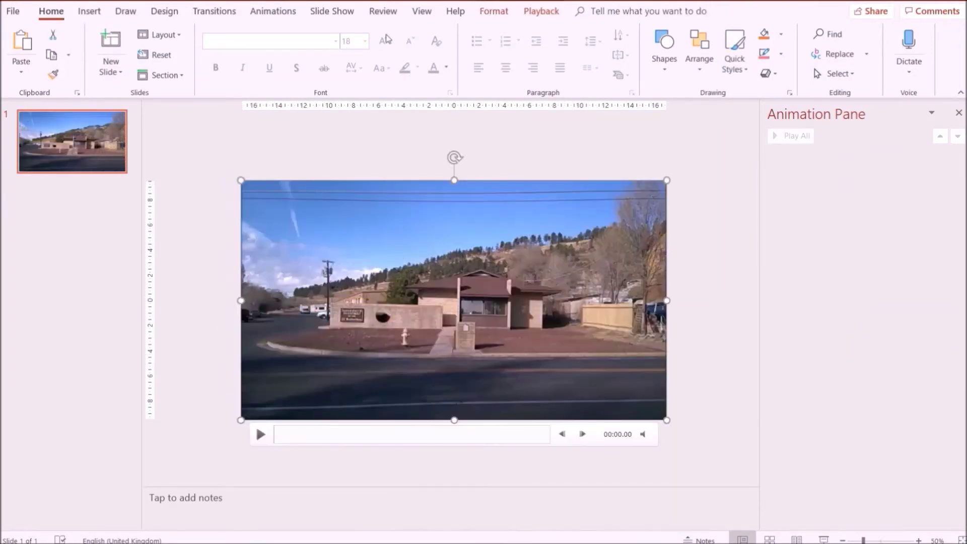
Step: Give the road video an Appear entrance starting After Previous
{"action": "left_click", "coordinate": [273, 11]}
{"action": "left_click", "coordinate": [590, 53]}
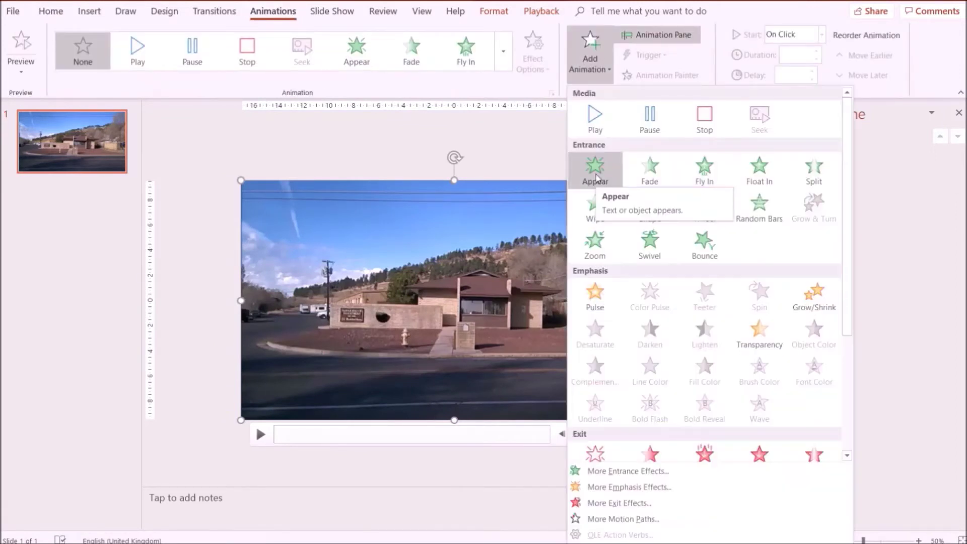
{"action": "left_click", "coordinate": [595, 172]}
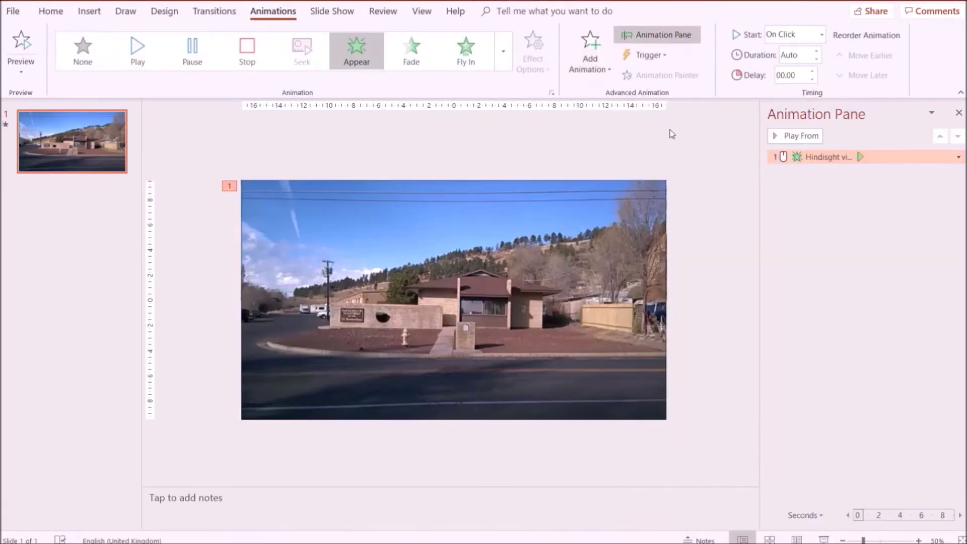
{"action": "left_click", "coordinate": [959, 157]}
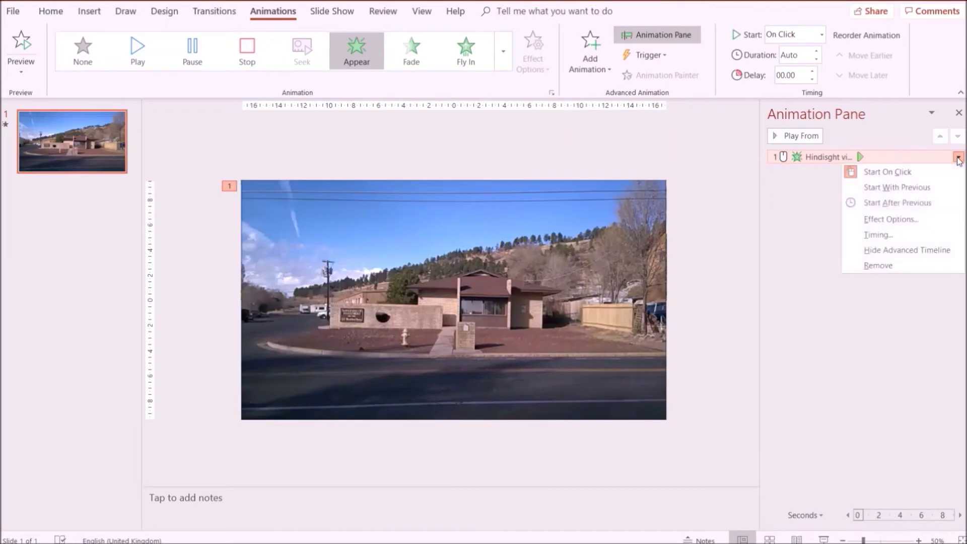
{"action": "left_click", "coordinate": [898, 203]}
Step: Add a Play animation to the video set to start With Previous
{"action": "left_click", "coordinate": [595, 63]}
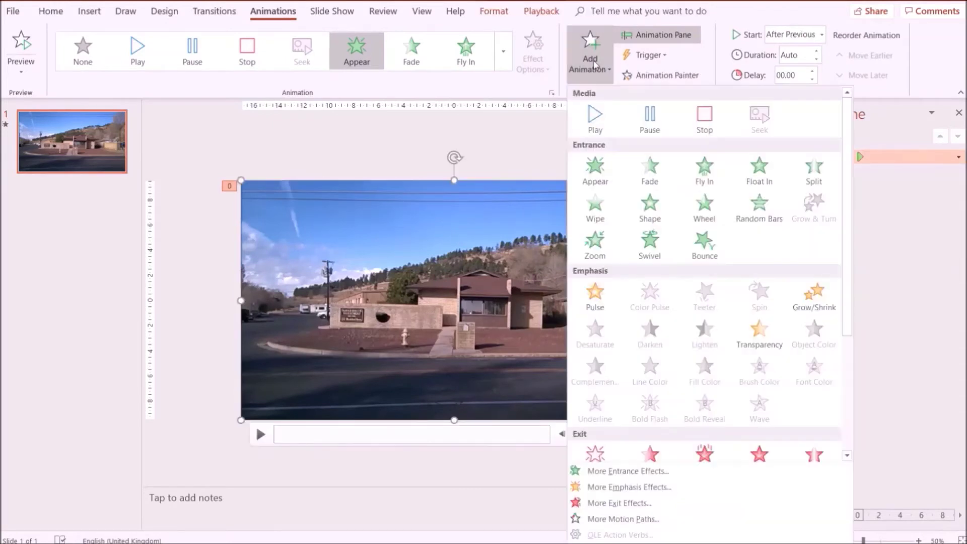
{"action": "left_click", "coordinate": [614, 108]}
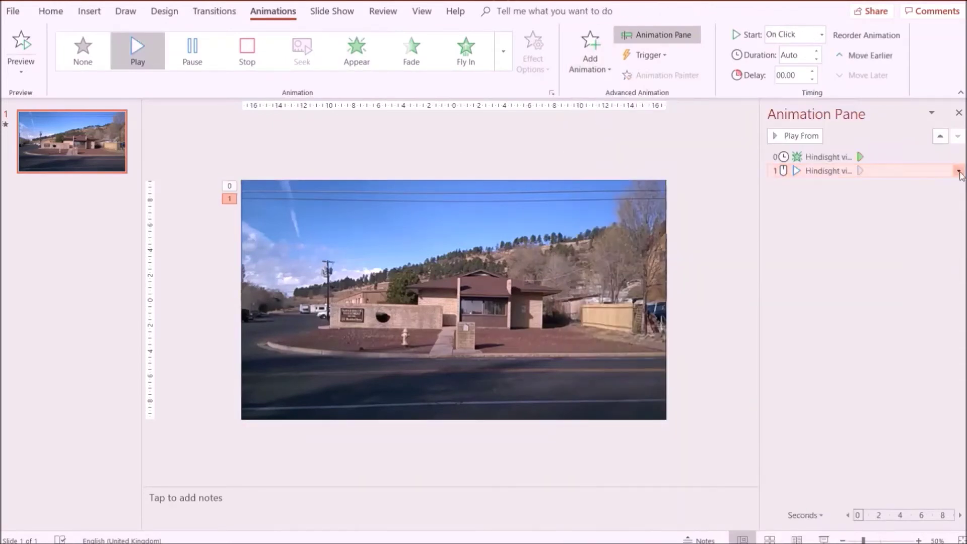
{"action": "left_click", "coordinate": [959, 171]}
{"action": "left_click", "coordinate": [924, 201]}
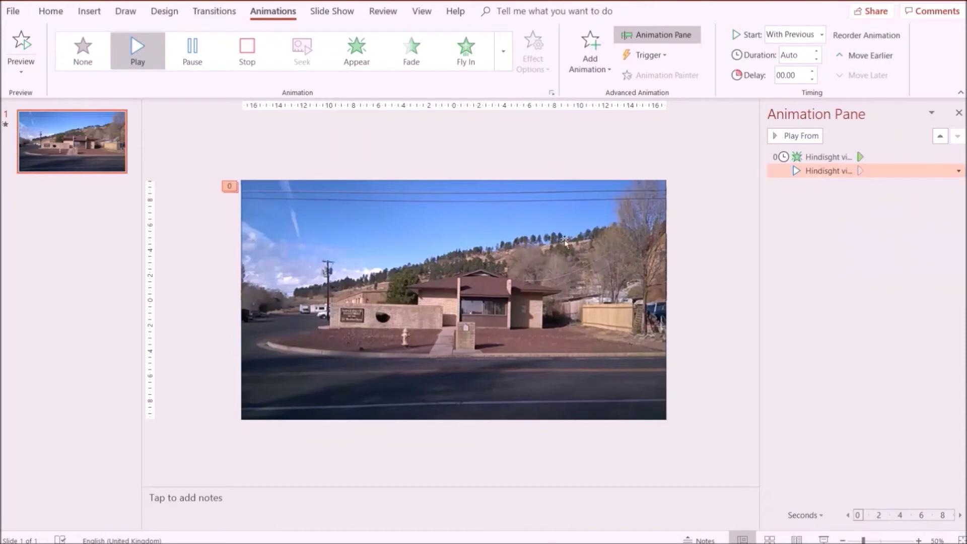
{"action": "left_click", "coordinate": [506, 271]}
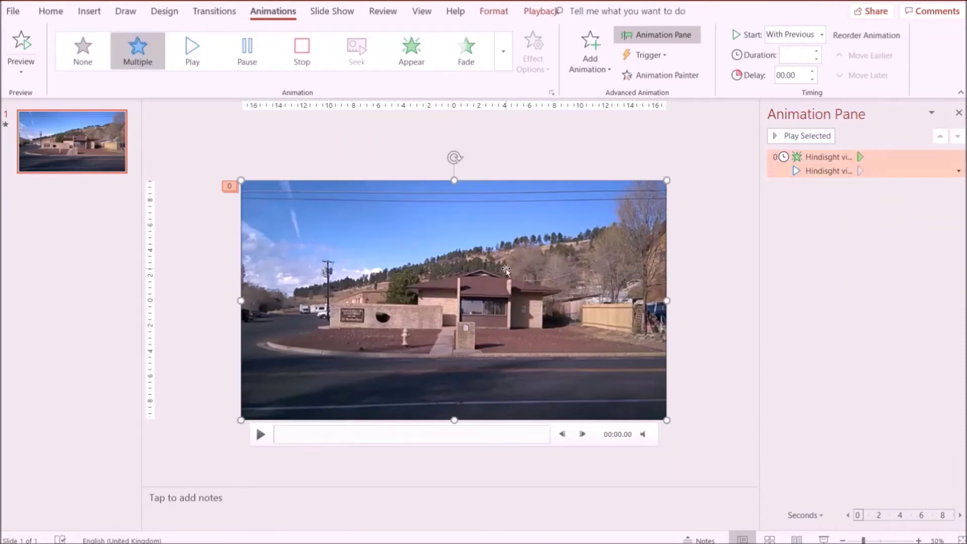
Step: Add a Random Bars exit to the video, After Previous, delayed to about three seconds
{"action": "left_click", "coordinate": [594, 55]}
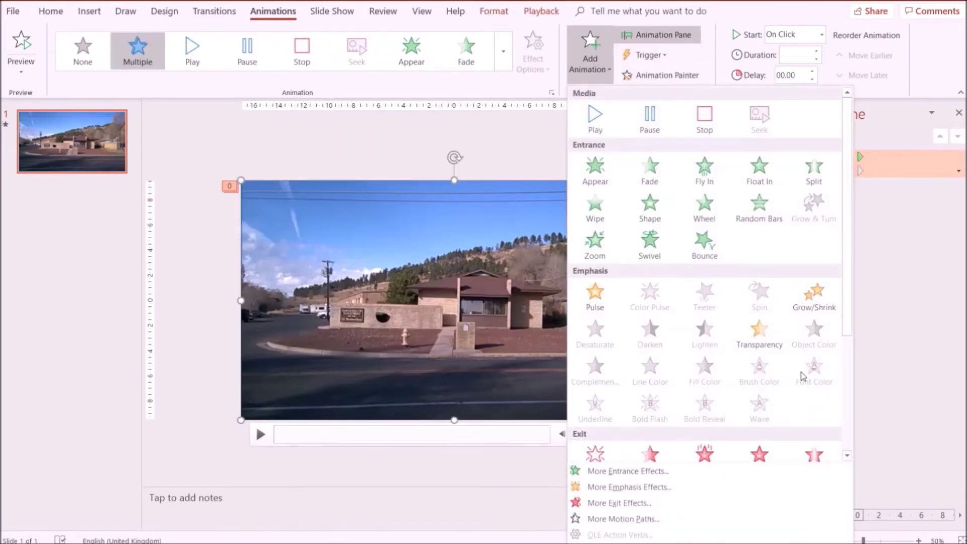
{"action": "scroll", "coordinate": [849, 352], "scroll_direction": "down", "scroll_amount": 1}
{"action": "scroll", "coordinate": [849, 358], "scroll_direction": "down", "scroll_amount": 1}
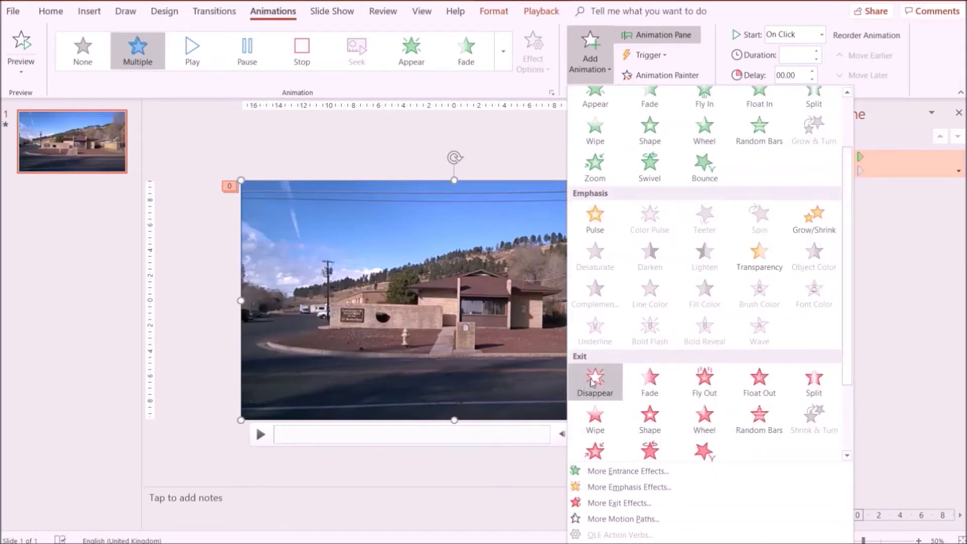
{"action": "left_click", "coordinate": [760, 412]}
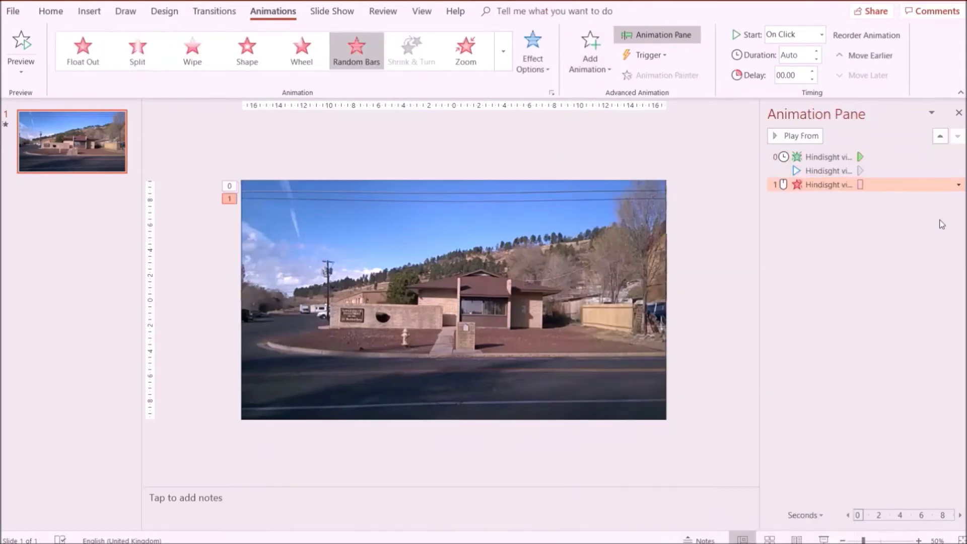
{"action": "left_click", "coordinate": [958, 186]}
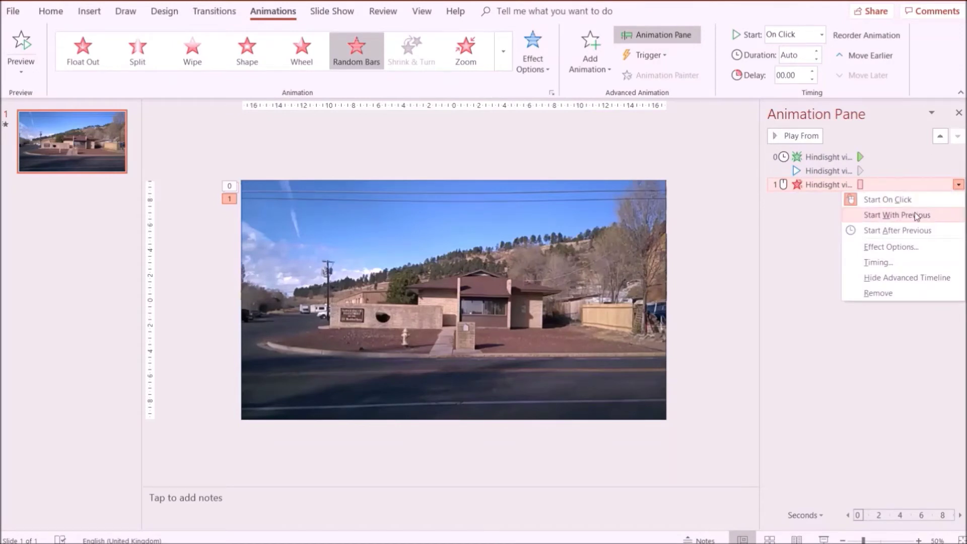
{"action": "left_click", "coordinate": [901, 232]}
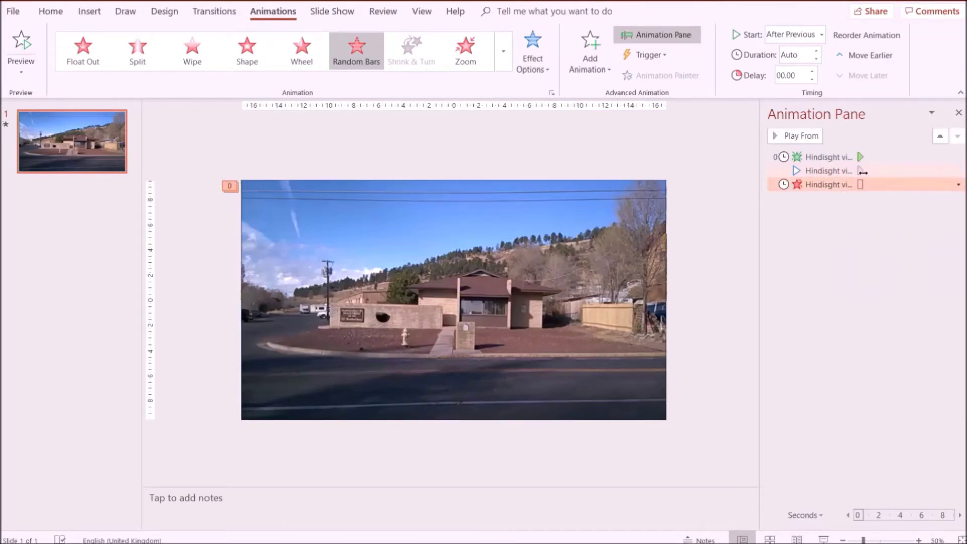
{"action": "left_click_drag", "start_coordinate": [861, 185], "coordinate": [896, 185]}
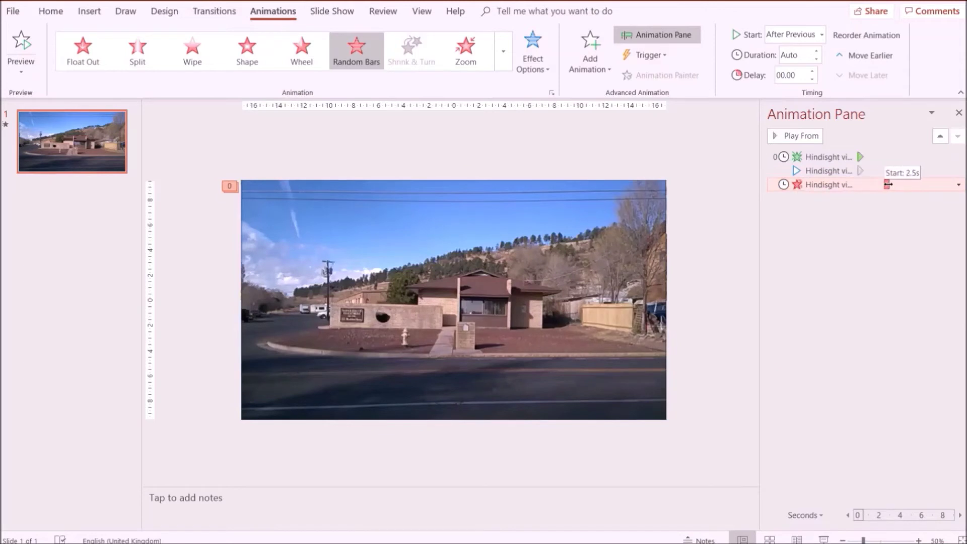
Step: Send the video behind the pictures and give the cartoon teacher picture an Appear entrance
{"action": "right_click", "coordinate": [546, 289]}
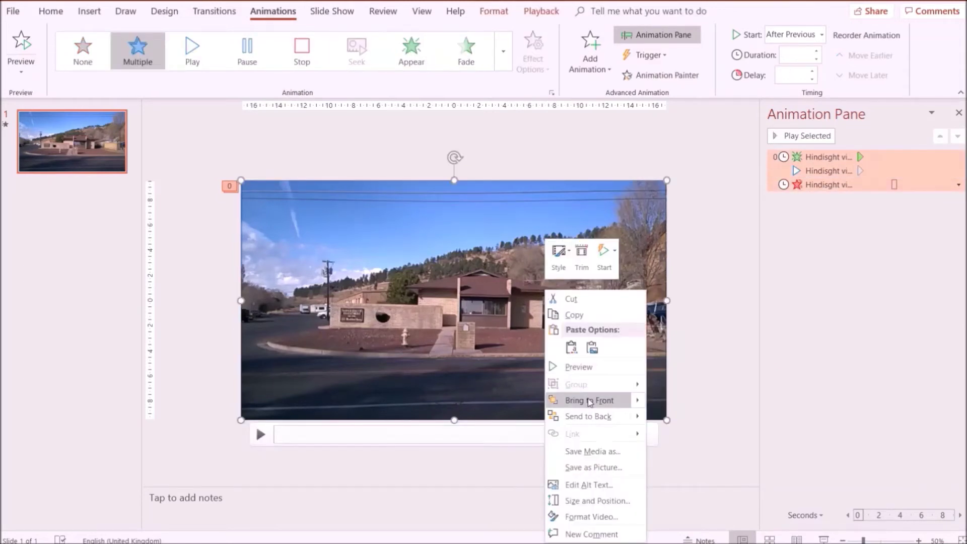
{"action": "left_click", "coordinate": [588, 417]}
{"action": "left_click", "coordinate": [388, 371]}
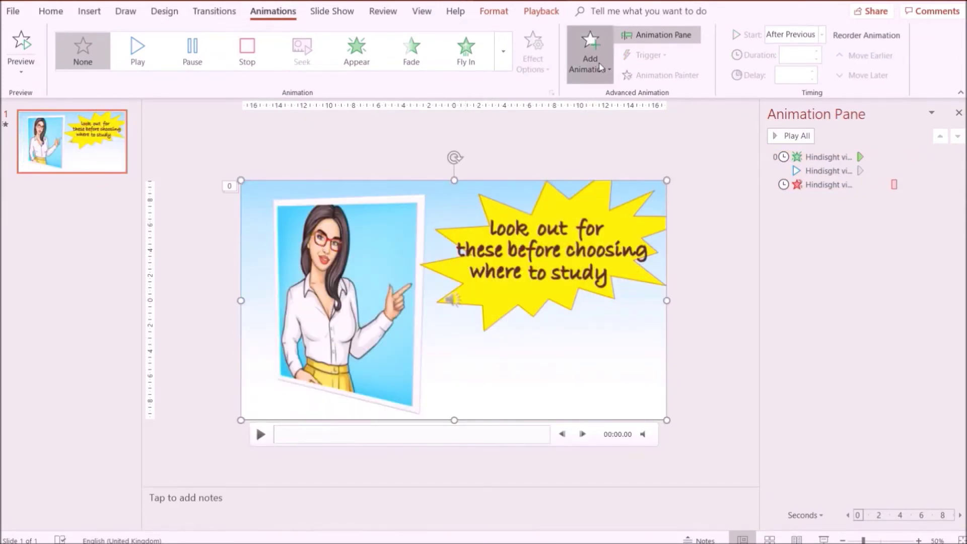
{"action": "left_click", "coordinate": [601, 67]}
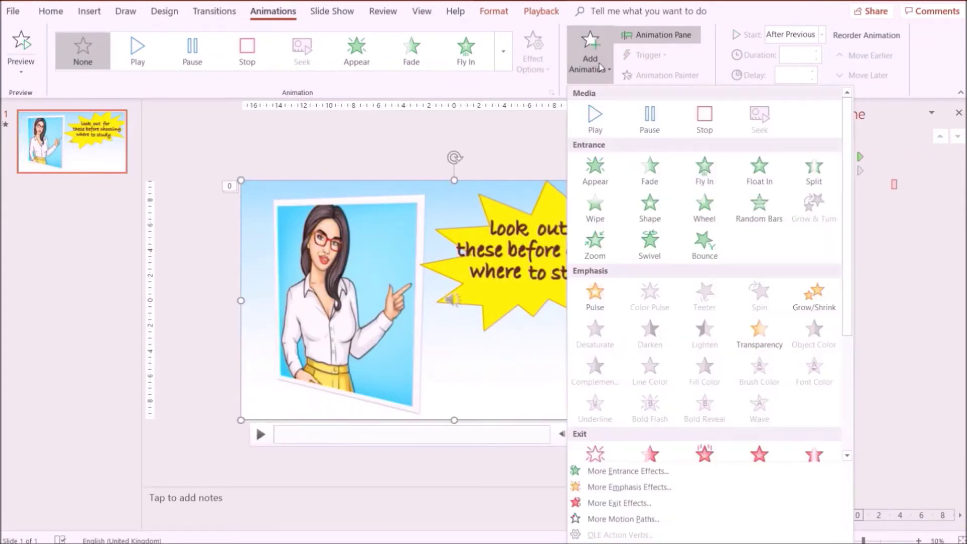
{"action": "left_click", "coordinate": [595, 169]}
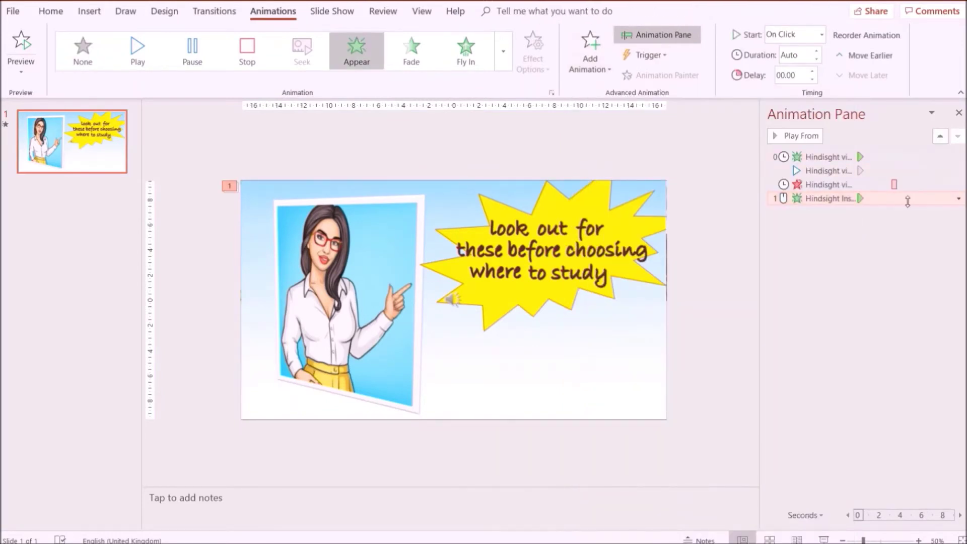